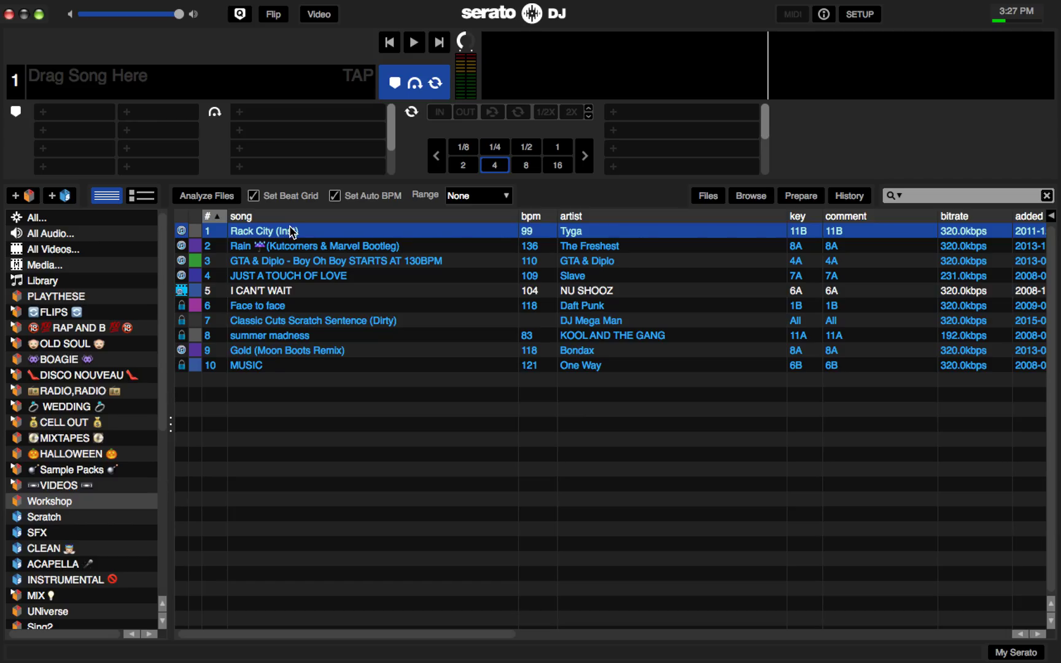
Analyze the track Rack City (Inst) for beat grid and BPM, and load it onto the deck
click(215, 195)
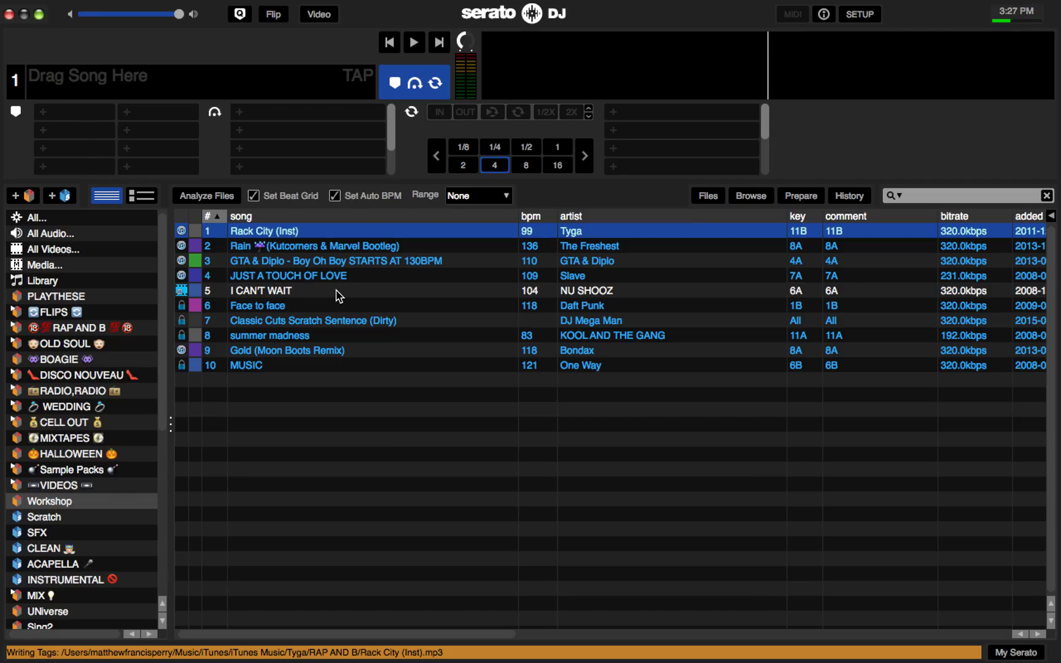
key(shift+Left)
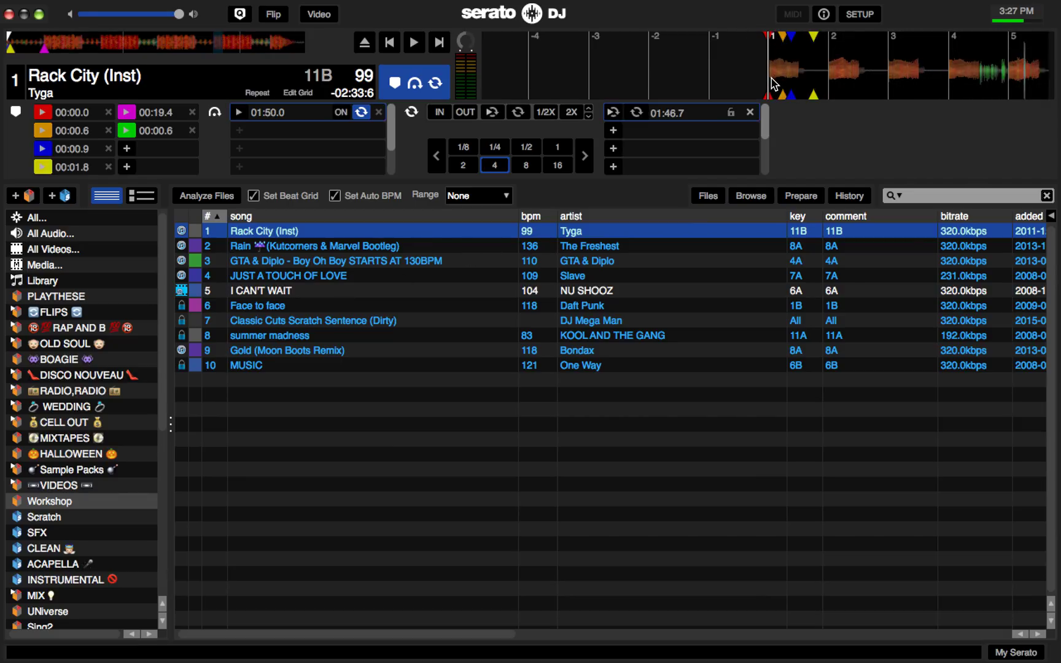
Play Rack City (Inst), examine its beat grid around the first downbeat, and eject the track
key(space)
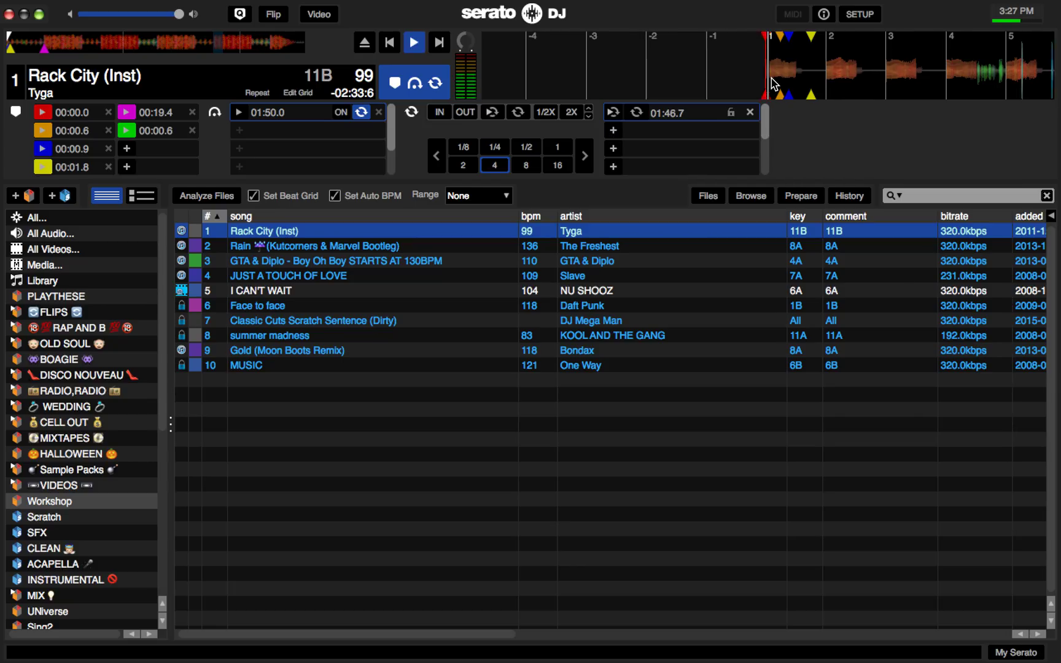
click(131, 117)
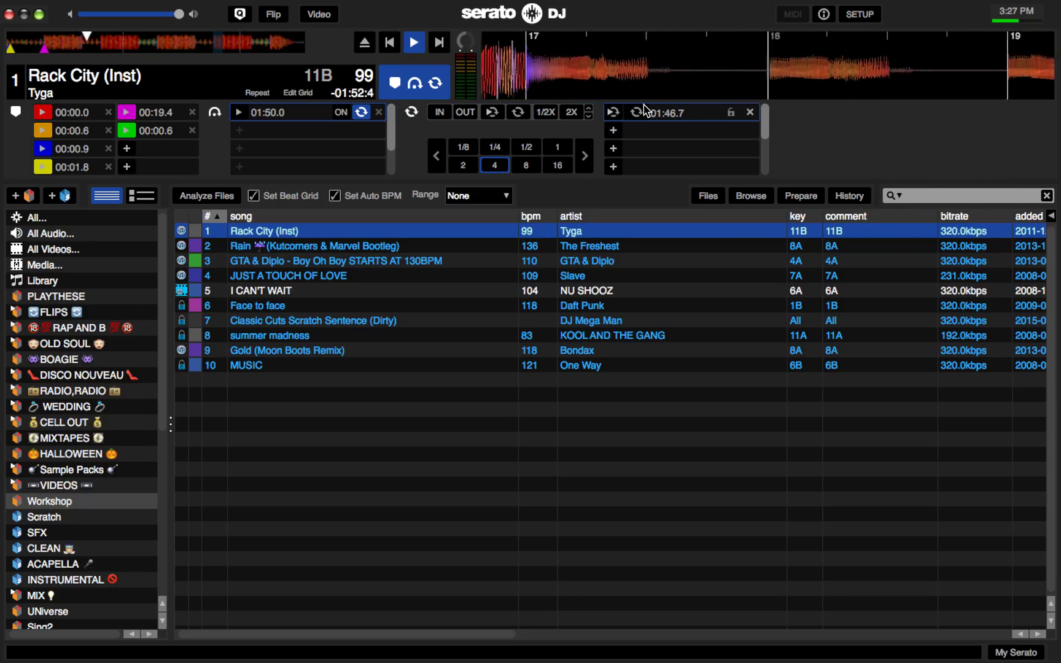
key(space)
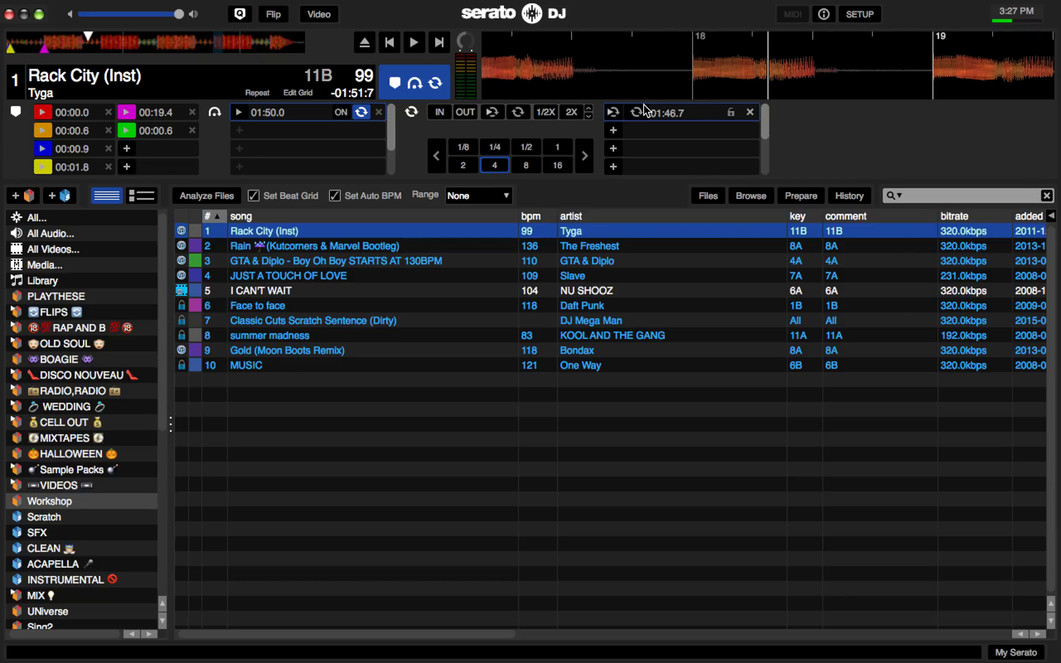
key(1)
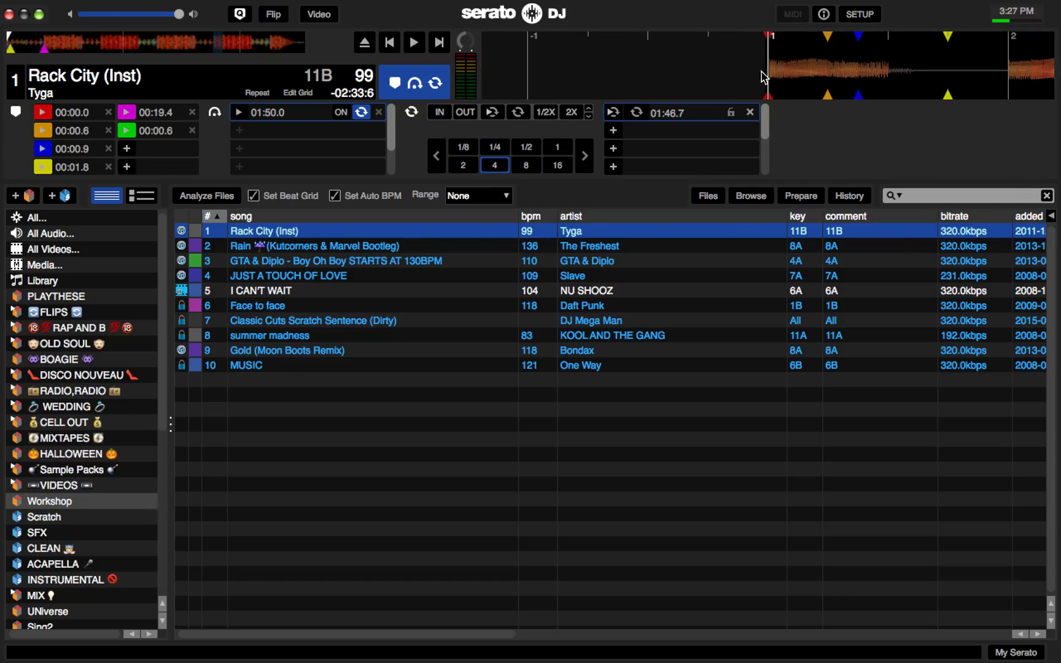
drag(808, 58, 786, 61)
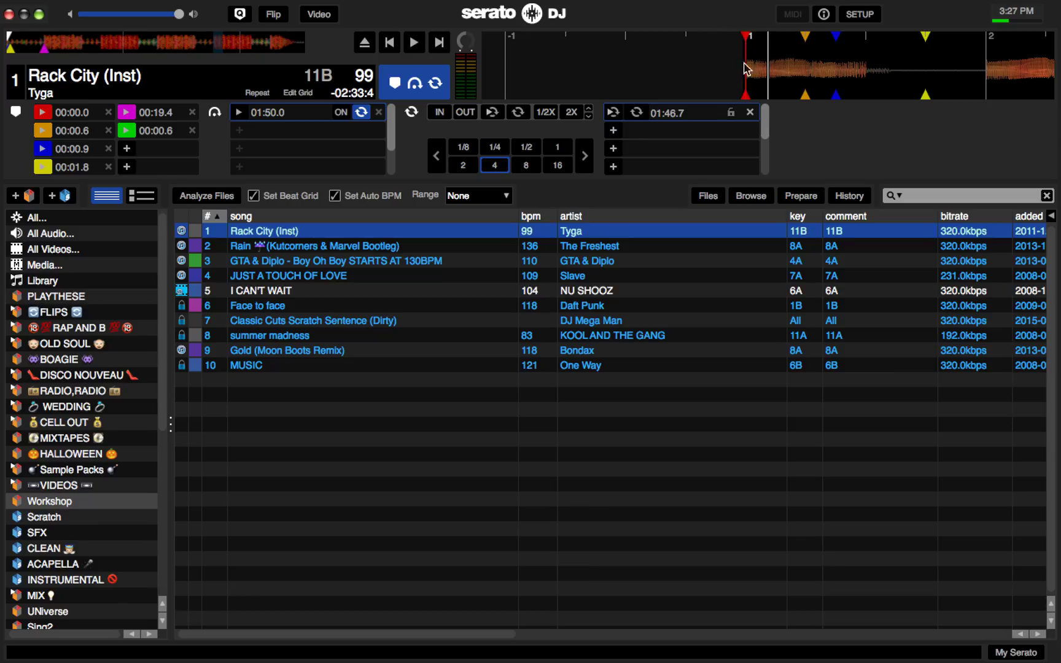
click(364, 43)
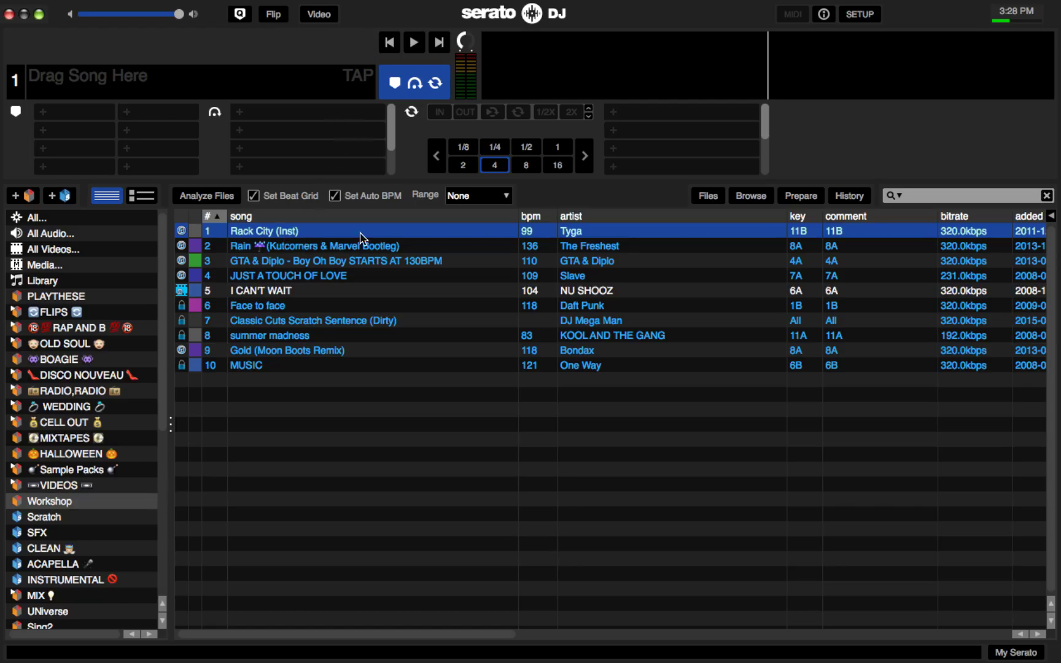
Load Rain (Kutcorners & Marvel Bootleg) onto the deck and examine its intro waveform for beat grid lines
click(281, 246)
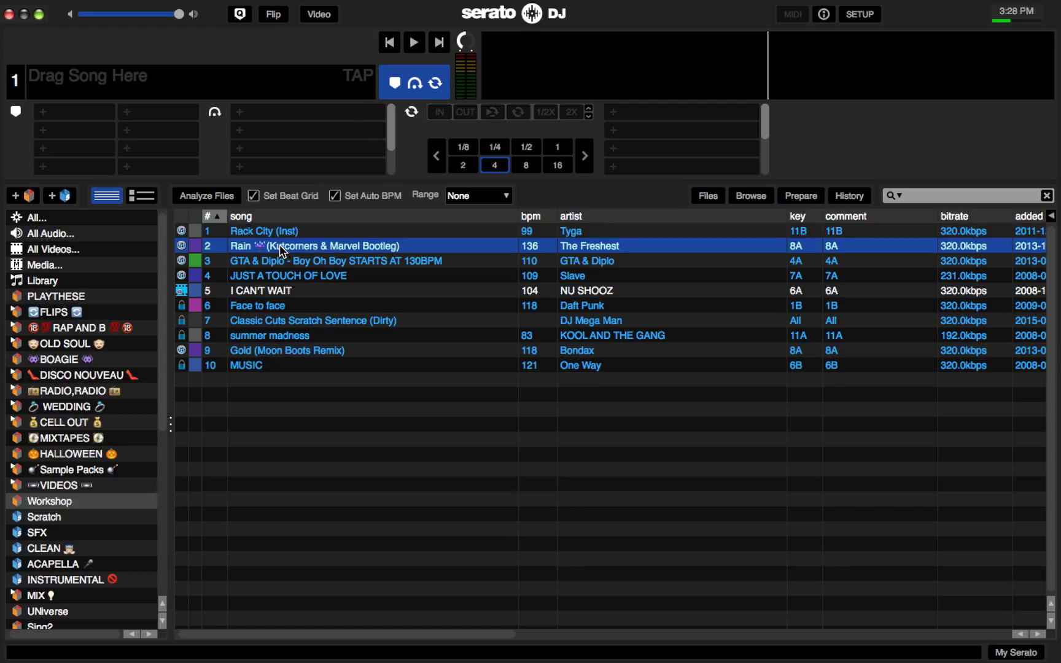
click(271, 237)
key(shift+Left)
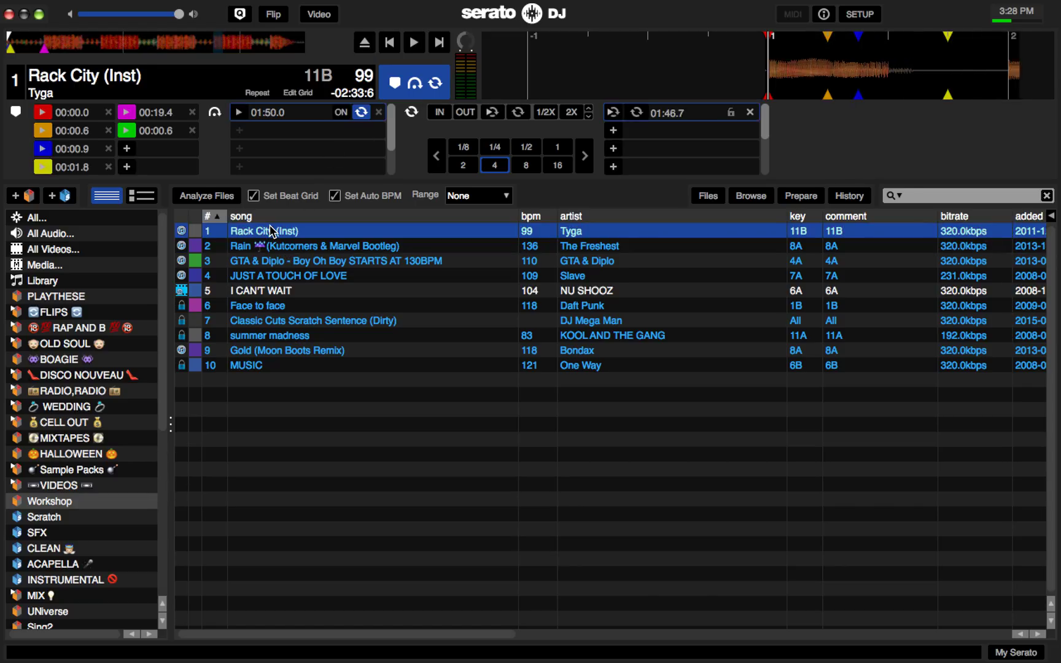
click(272, 246)
key(shift+Left)
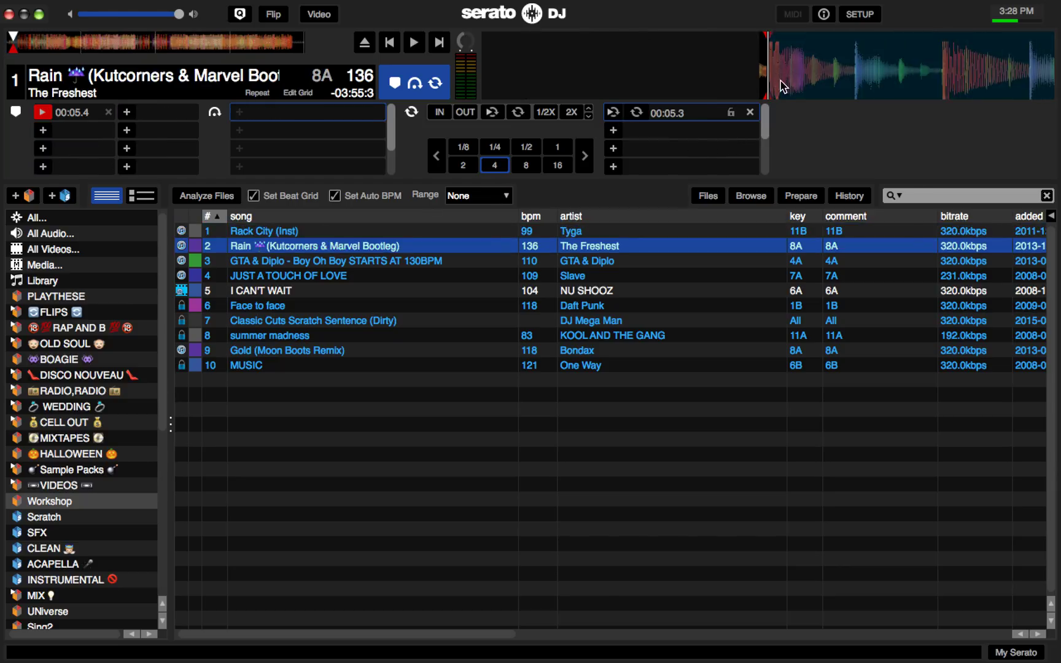
drag(789, 81, 1060, 82)
drag(976, 72, 848, 76)
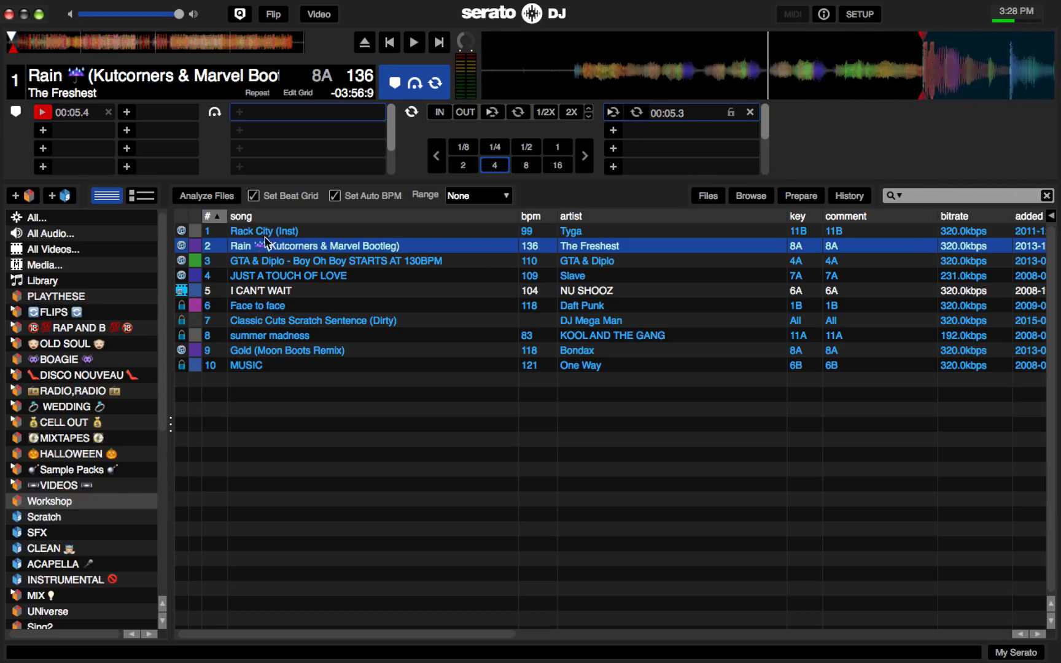
Analyze Rain (Kutcorners & Marvel Bootleg) for beat grid and BPM, and reload it positioned at its start
click(206, 195)
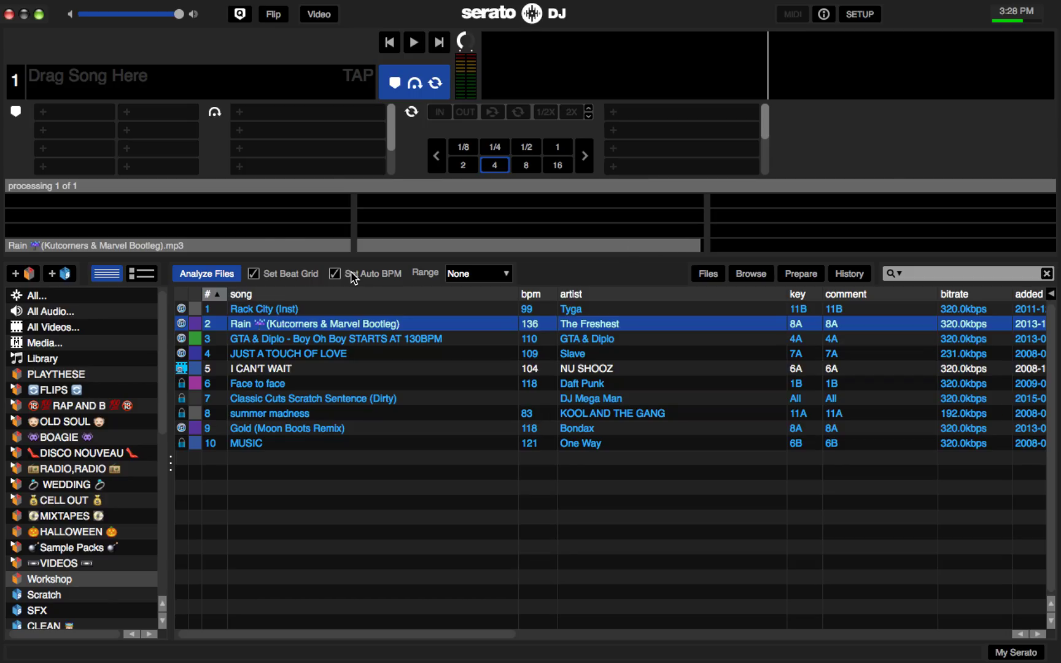
key(shift+Left)
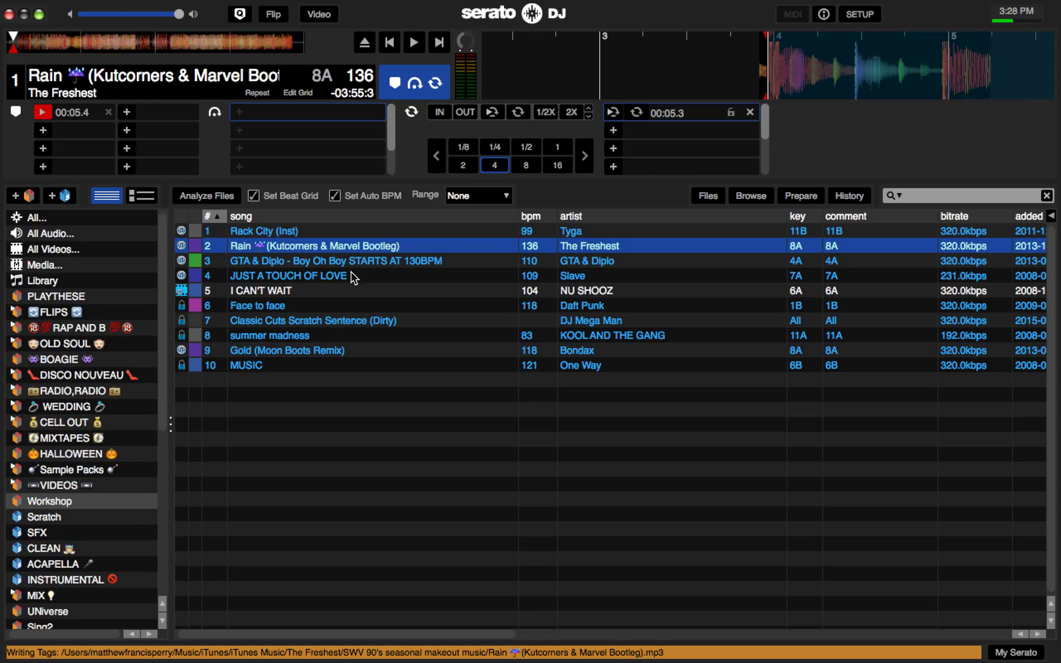
drag(778, 58, 1022, 68)
drag(836, 70, 982, 72)
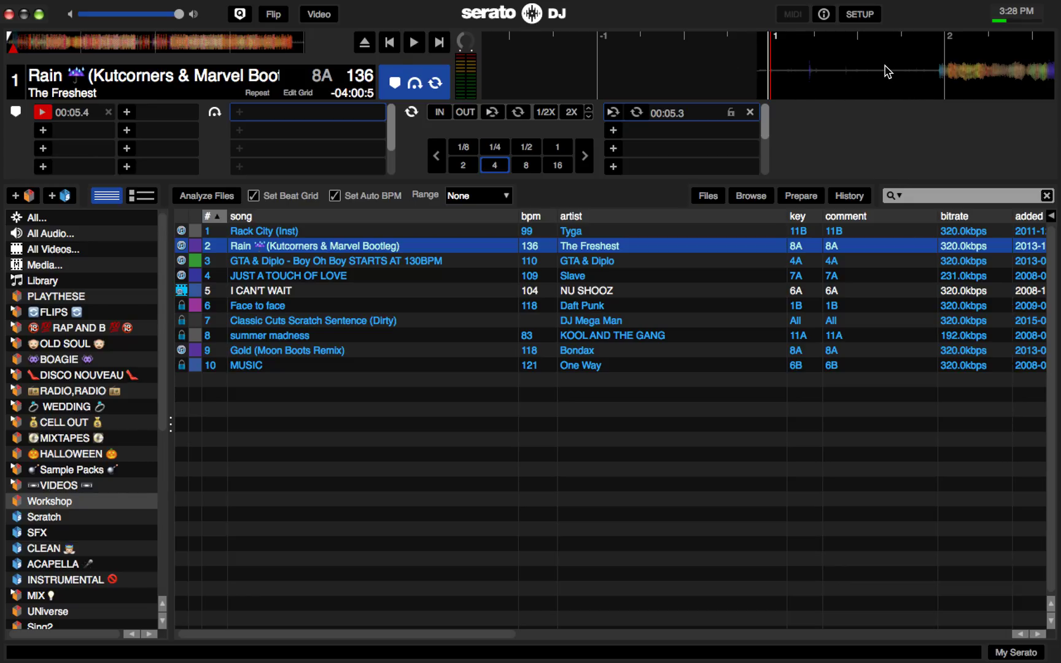
Enter beat grid editing and slip the whole grid so its first downbeat marker meets the start of the intro sound
scroll(887, 71, down, 3)
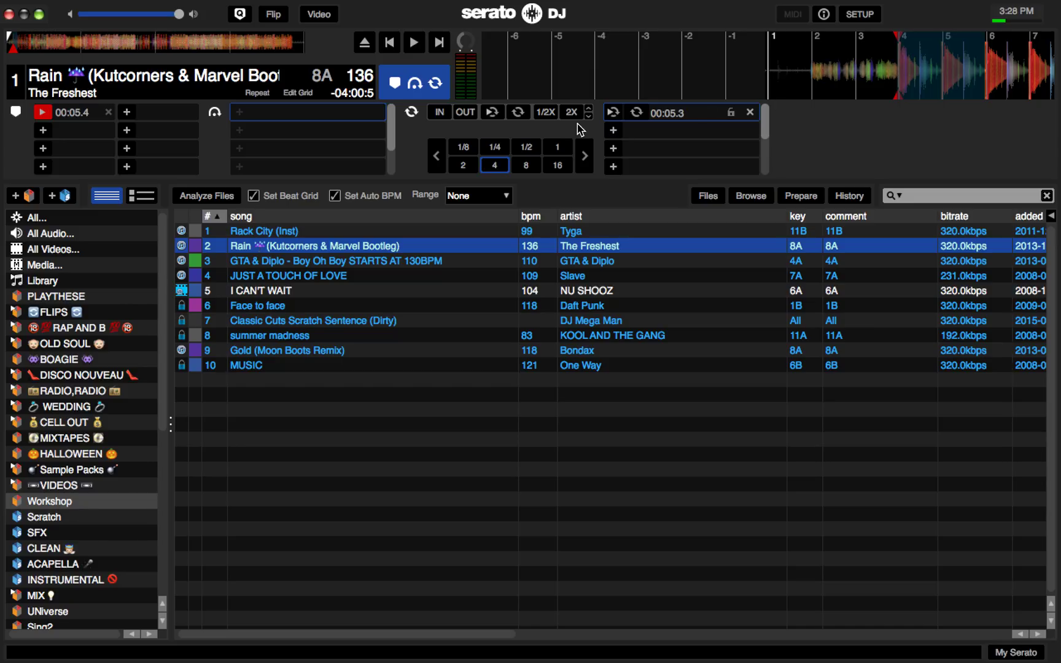
click(299, 93)
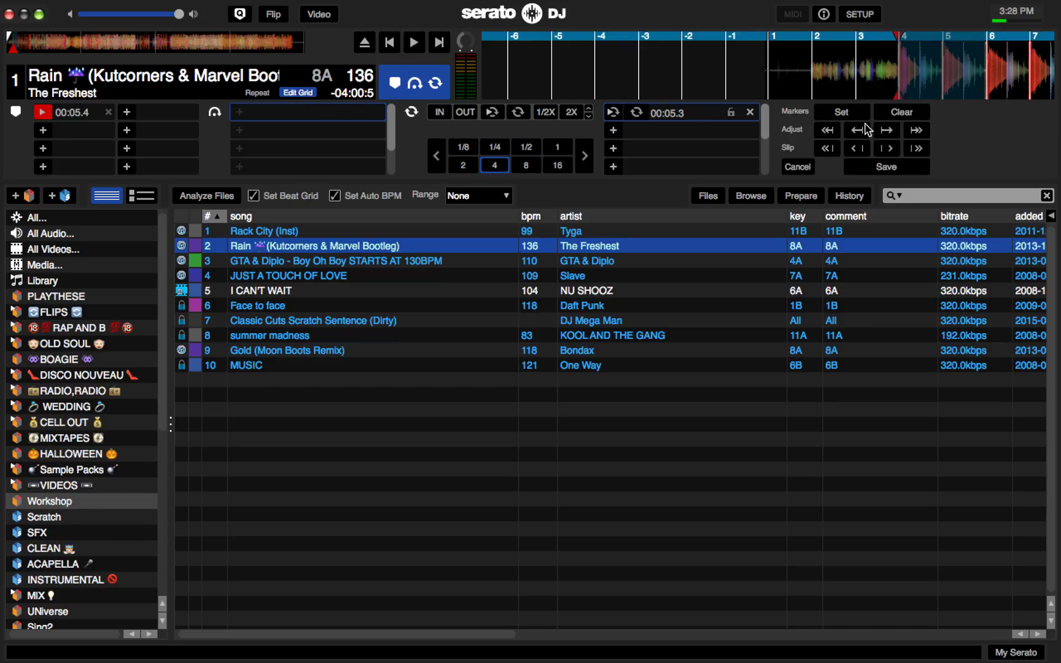
click(916, 149)
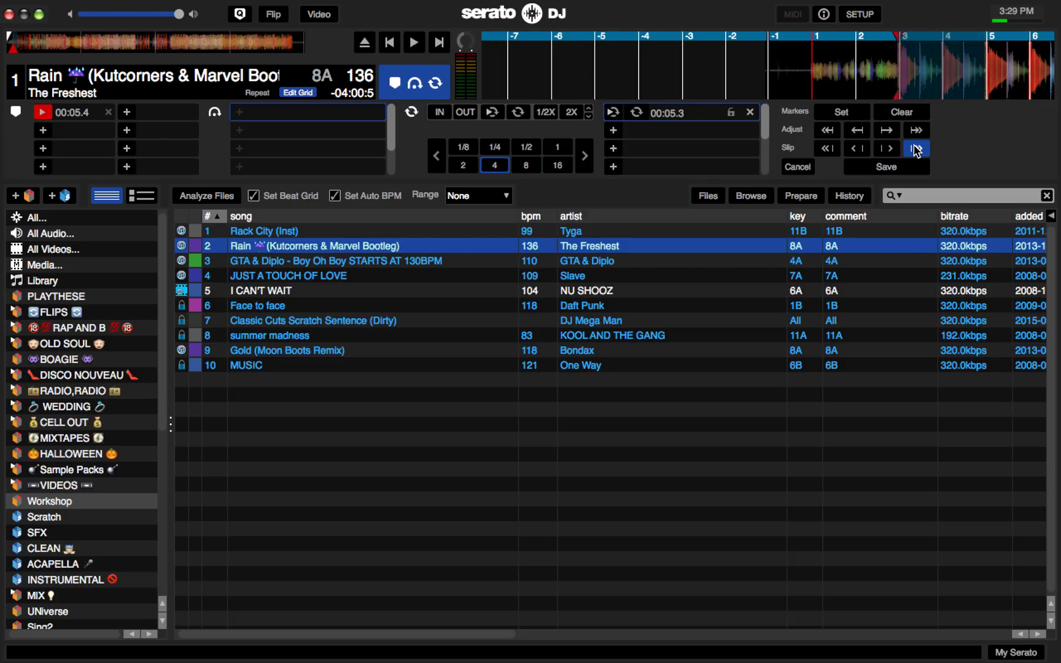
click(828, 148)
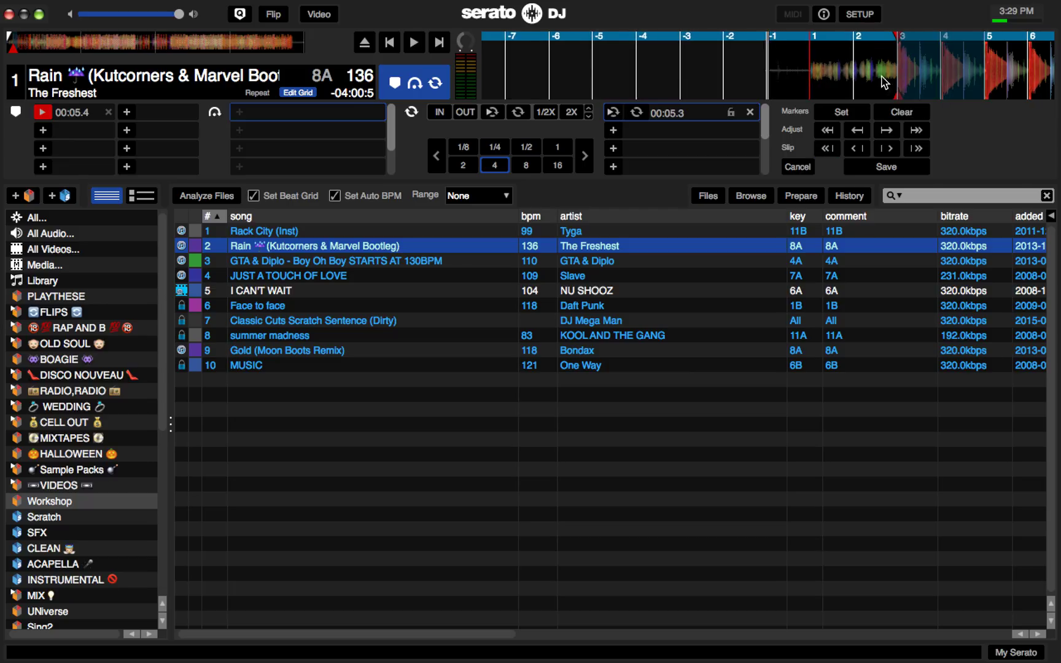
Check the slipped grid in the middle and opening of the track during playback, then leave grid editing and stop playback
click(117, 39)
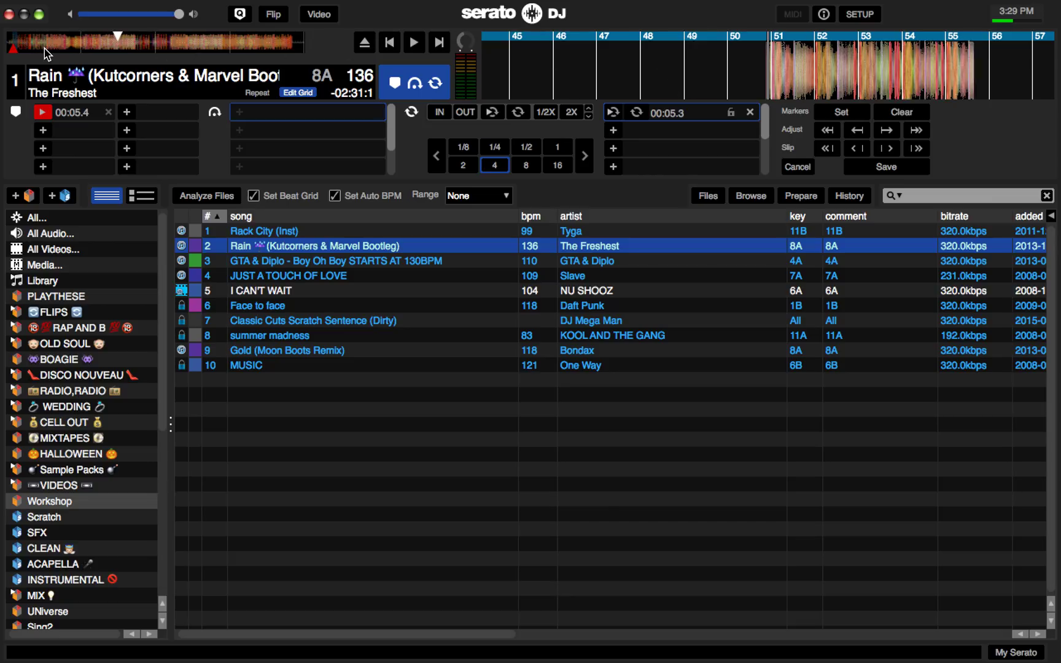
click(8, 43)
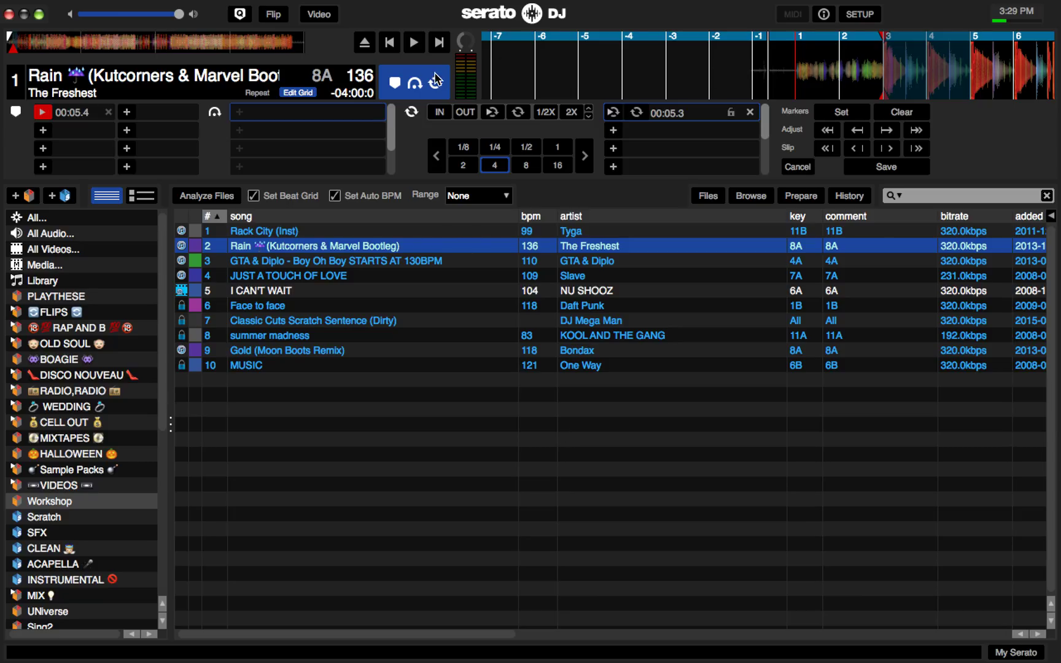
click(414, 43)
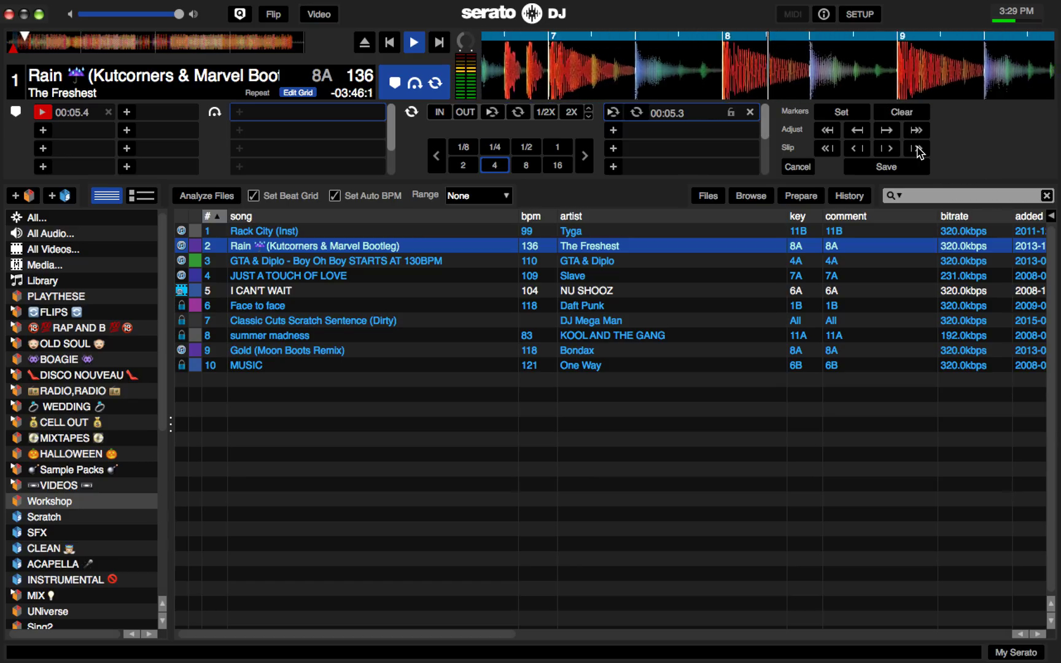
key(Escape)
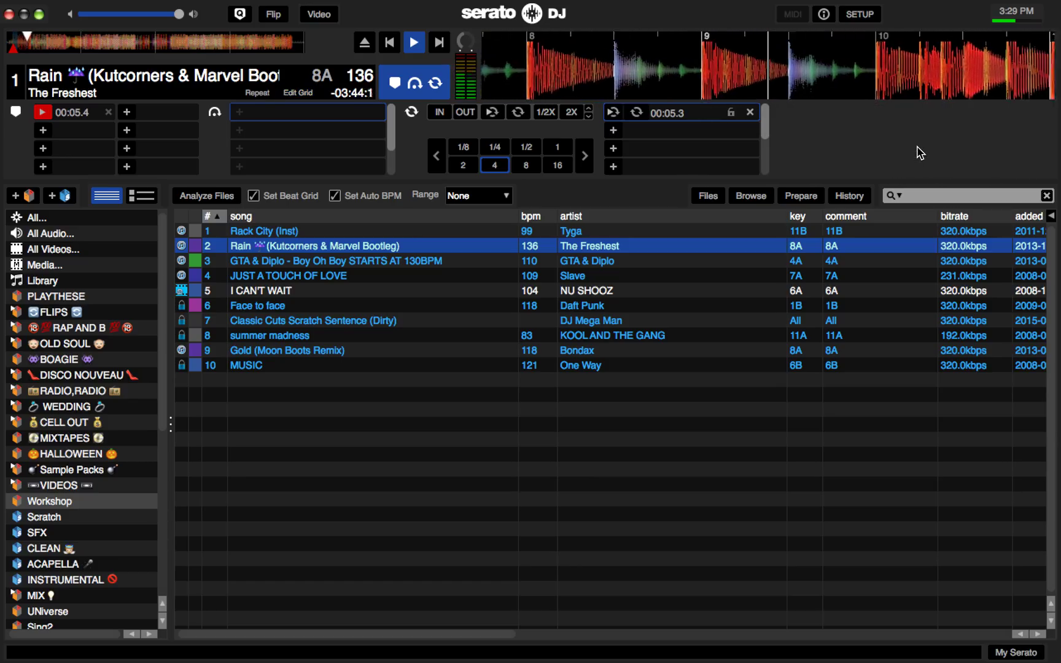
key(w)
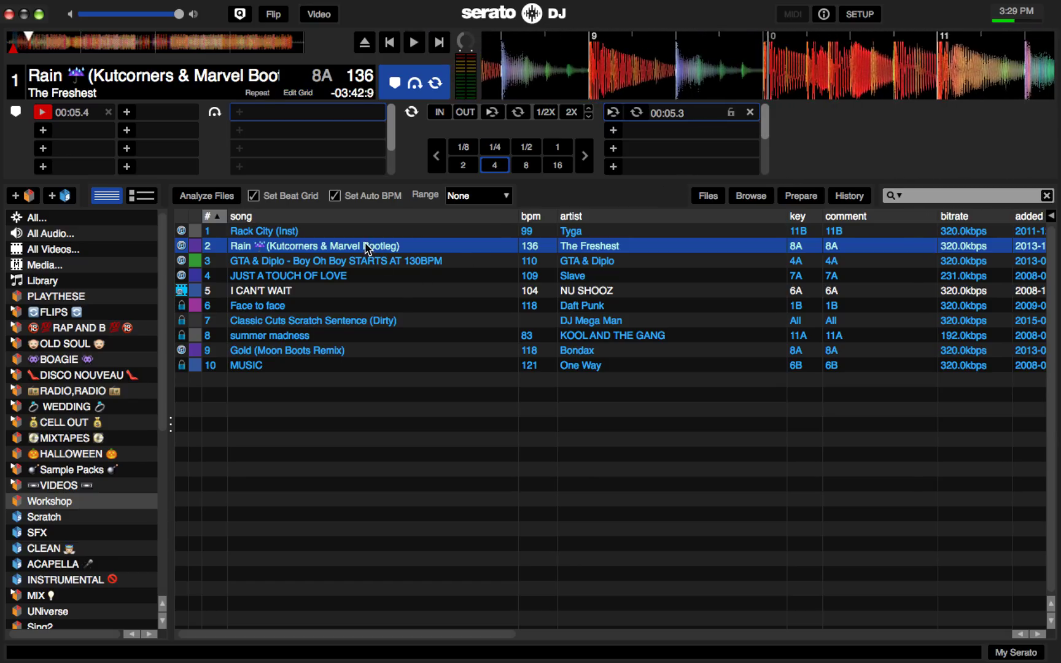
Clear Rain's existing beat grid markers and set a new downbeat marker at the first cue point, 00:05.4
key(1)
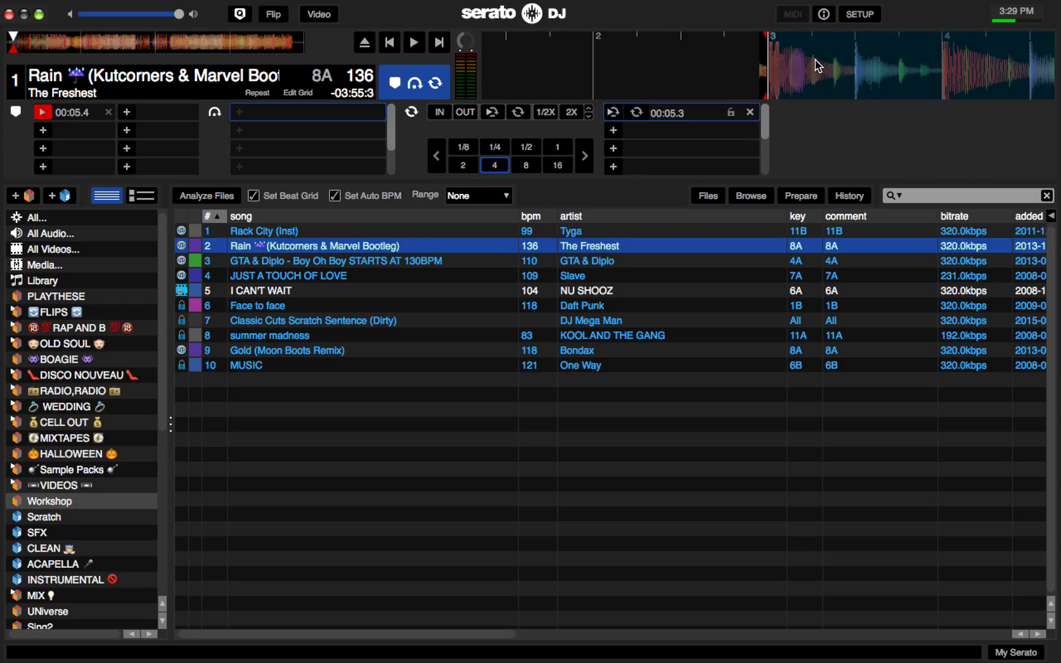
scroll(816, 66, down, 2)
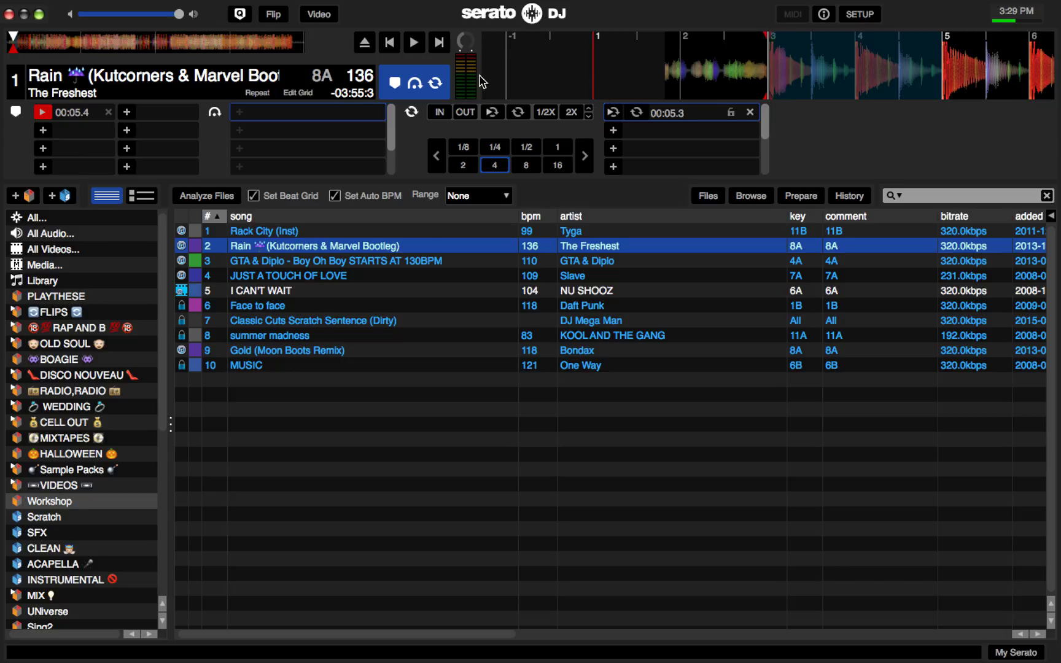
click(41, 113)
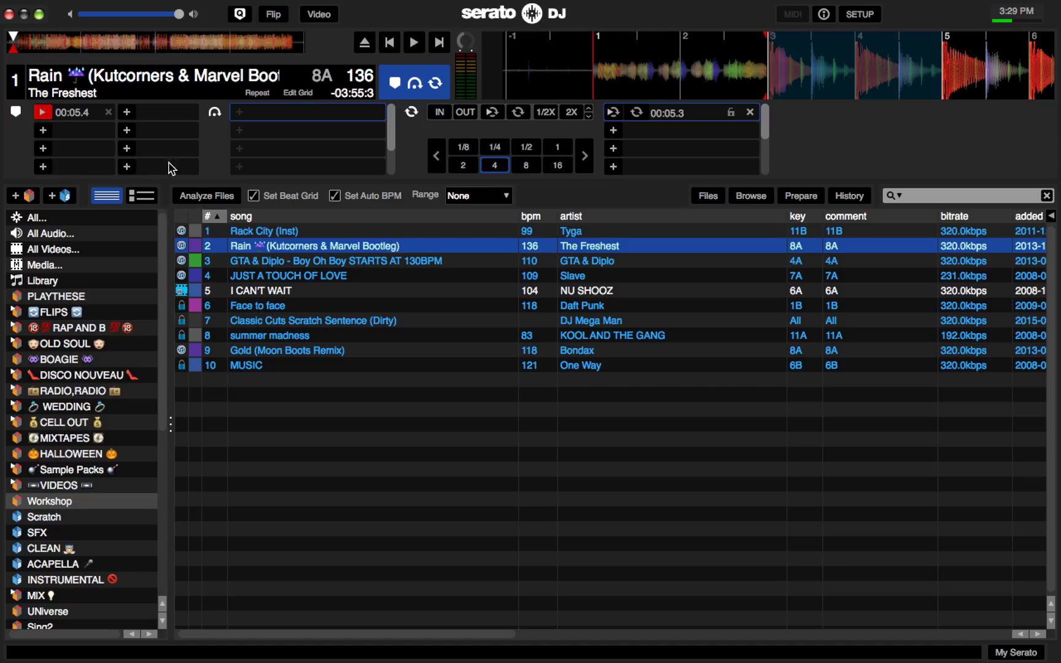
click(298, 93)
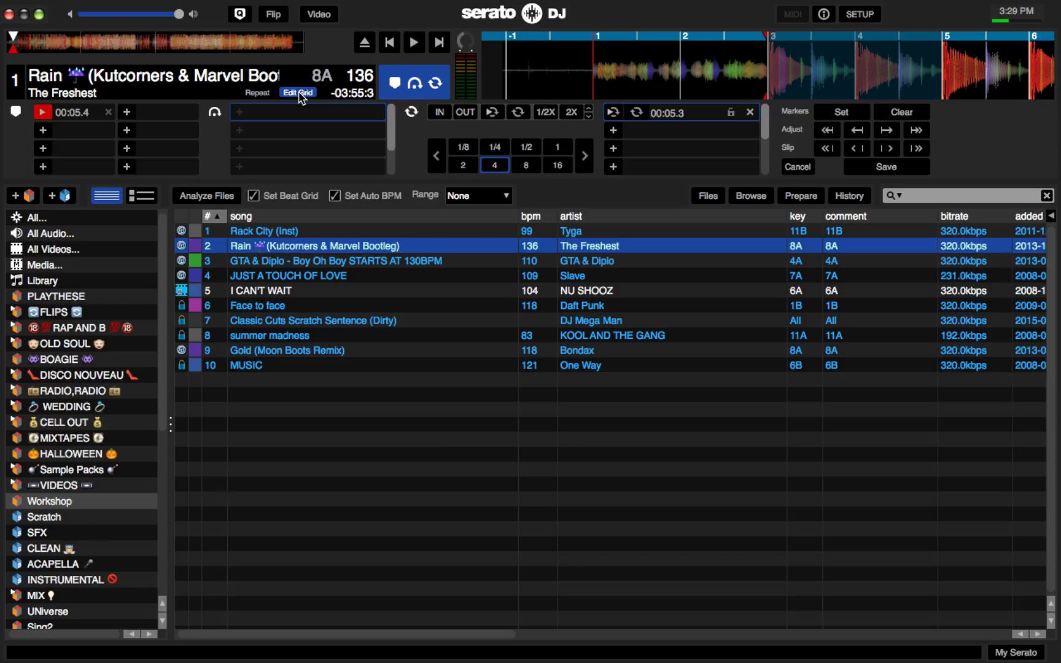
click(899, 117)
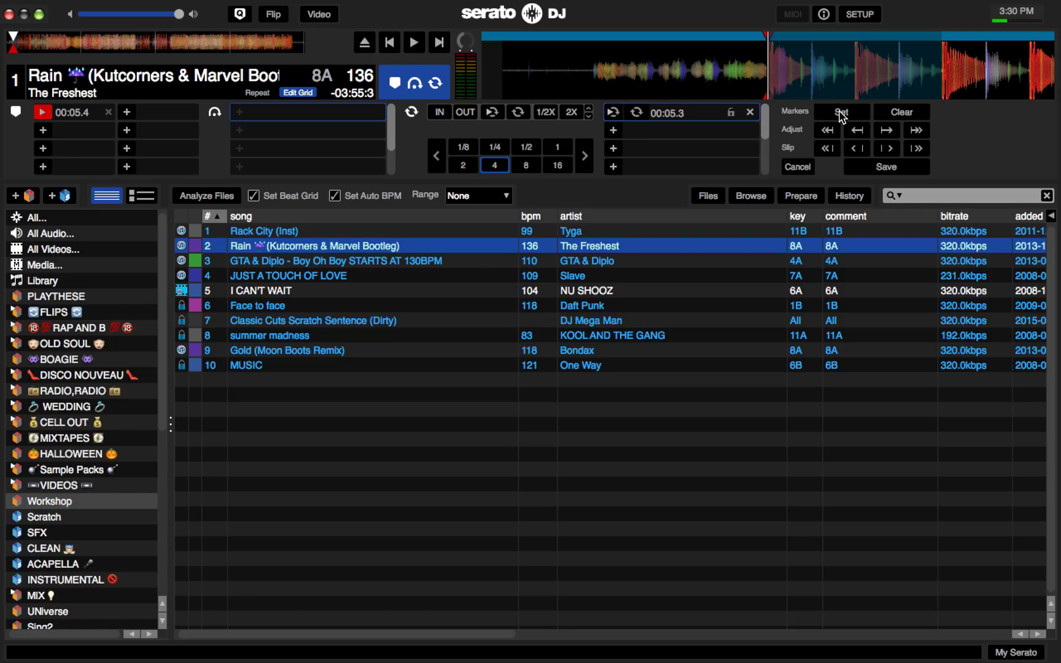
key(equal)
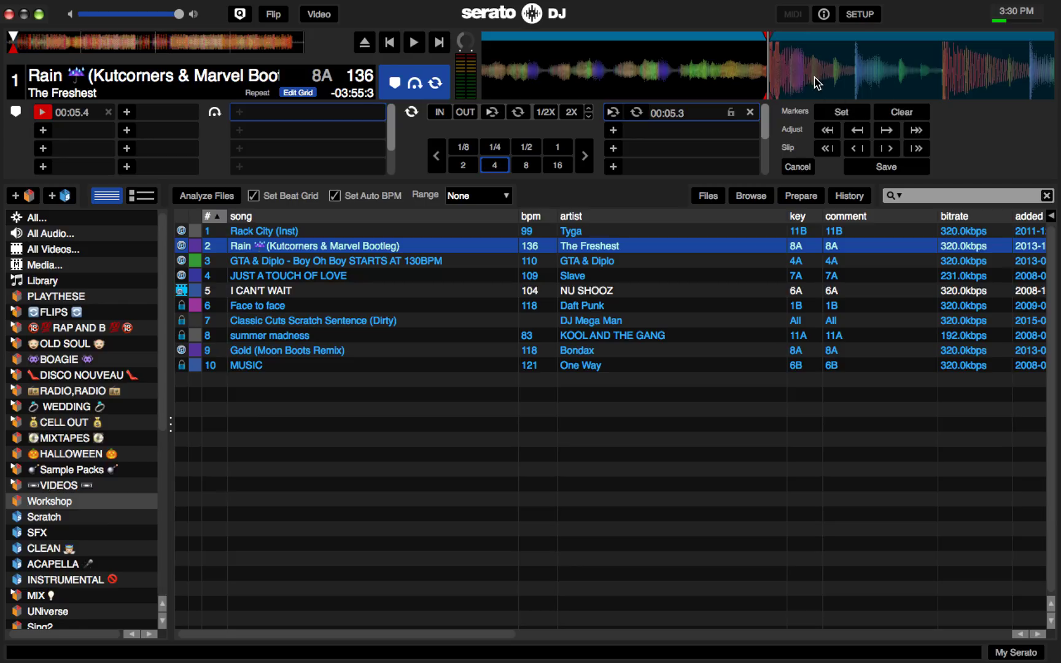
click(842, 113)
key(equal)
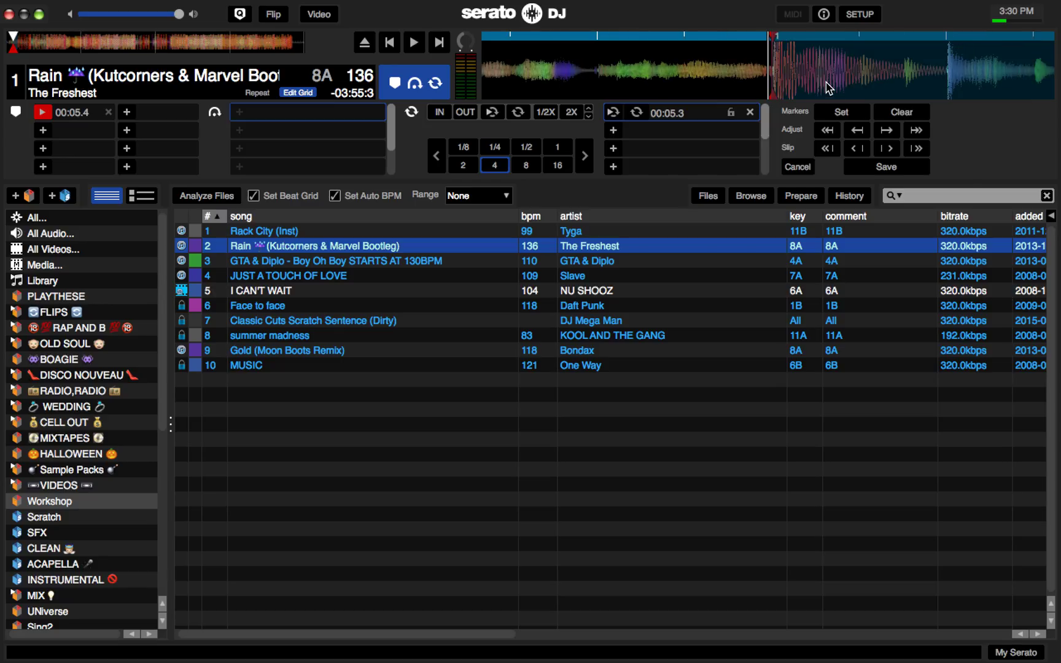
Check the new grid's alignment near the first cue and at two points deeper in the track, playing the last one
drag(826, 83, 836, 84)
key(minus)
key(minus)
key(minus)
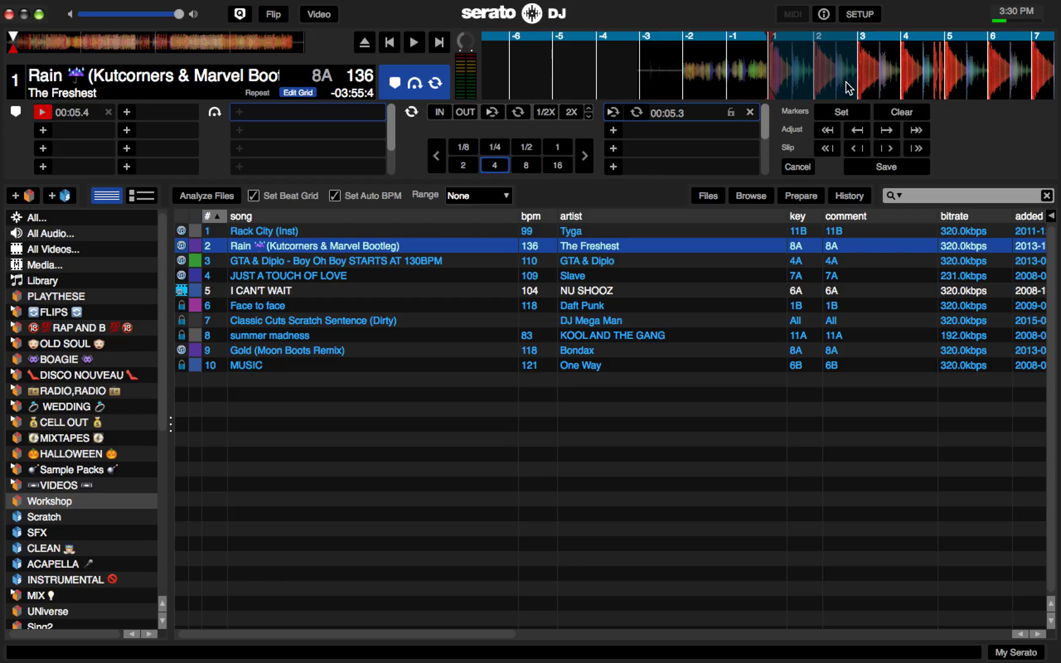
click(159, 41)
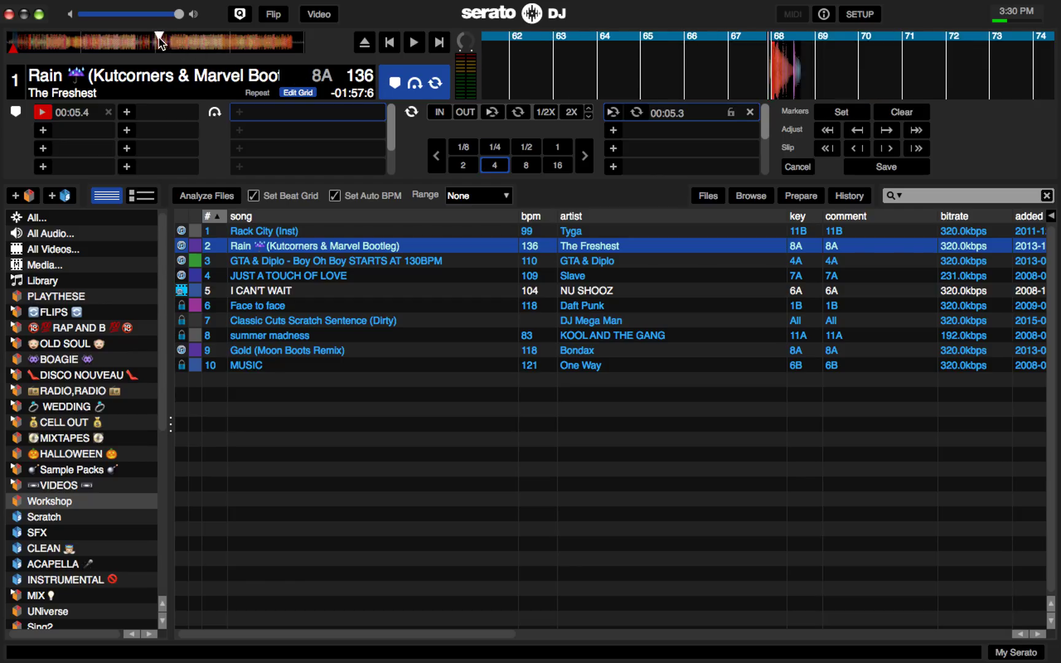
click(215, 42)
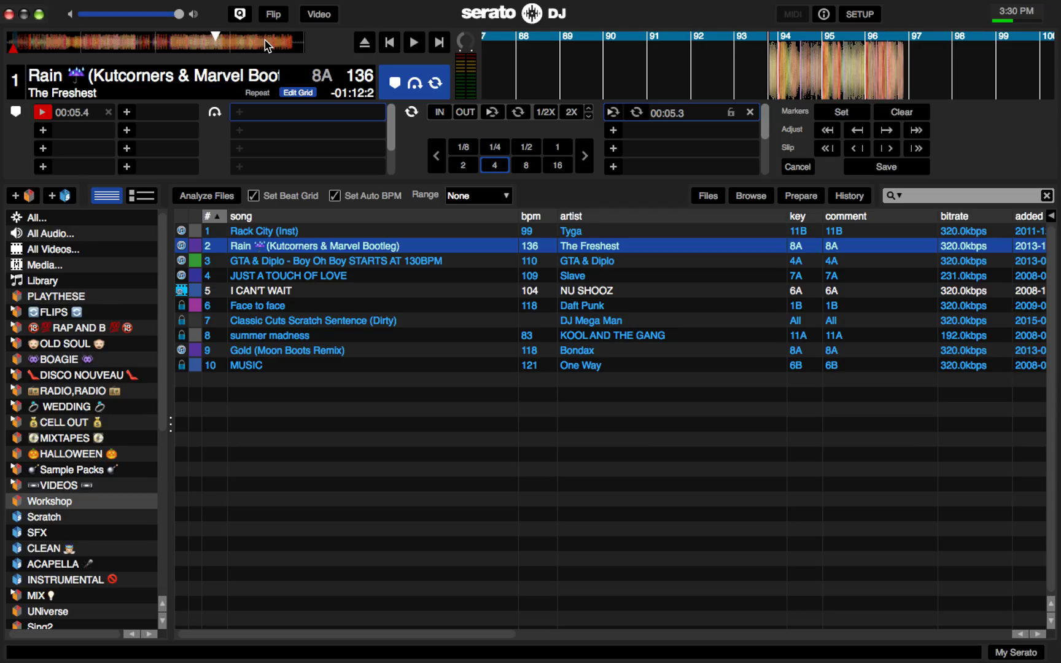
key(space)
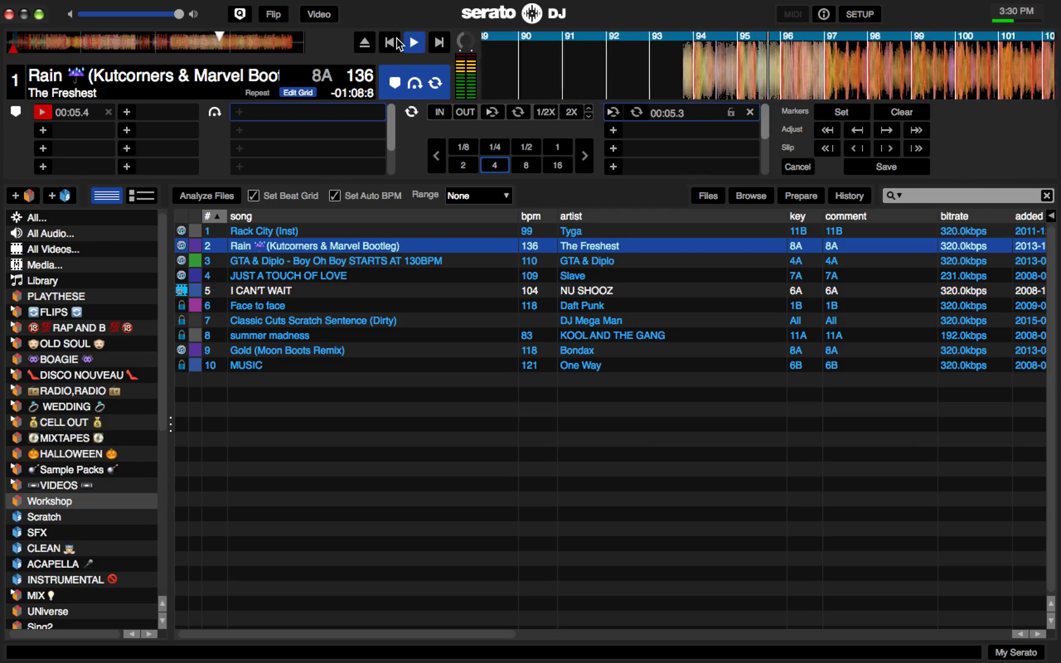
Check the grid's alignment near the end of Rain during playback, then stop playback and save the beat grid
click(274, 42)
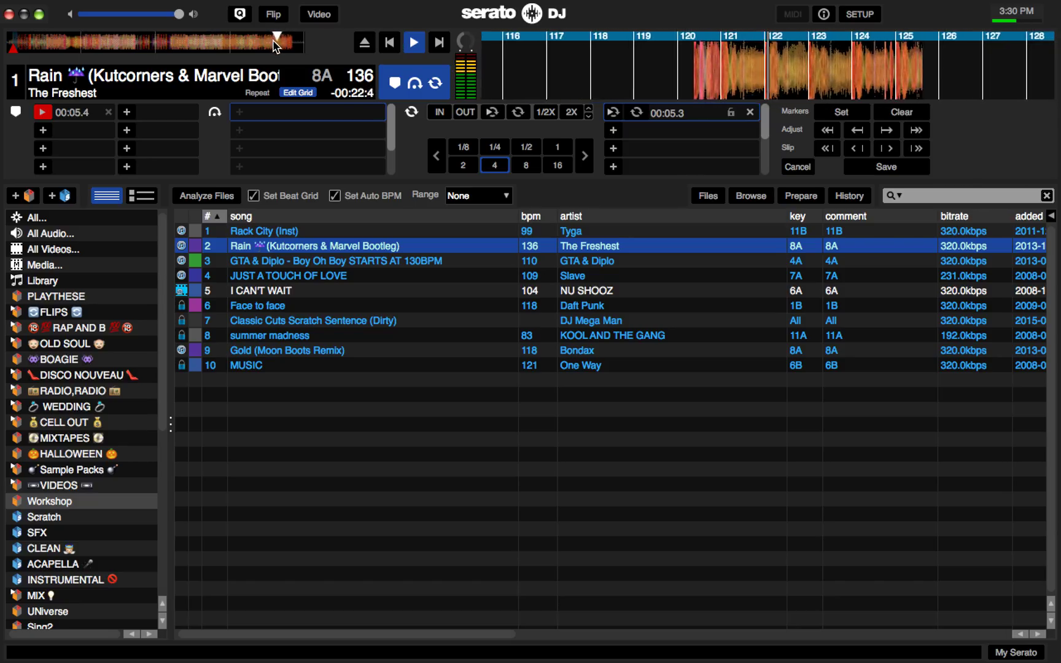
key(space)
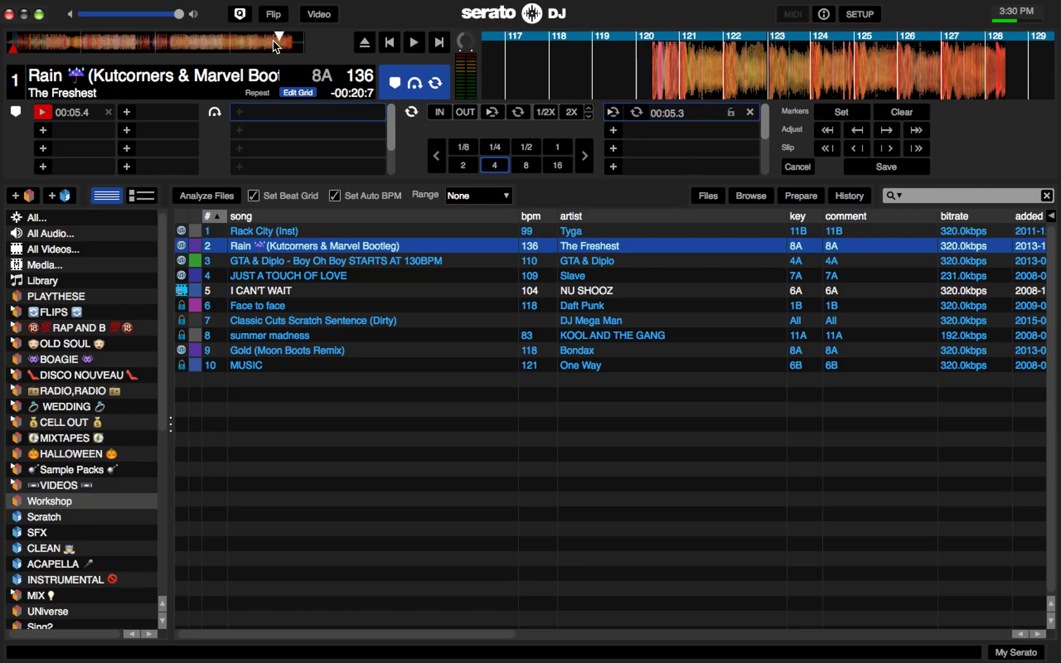
click(875, 167)
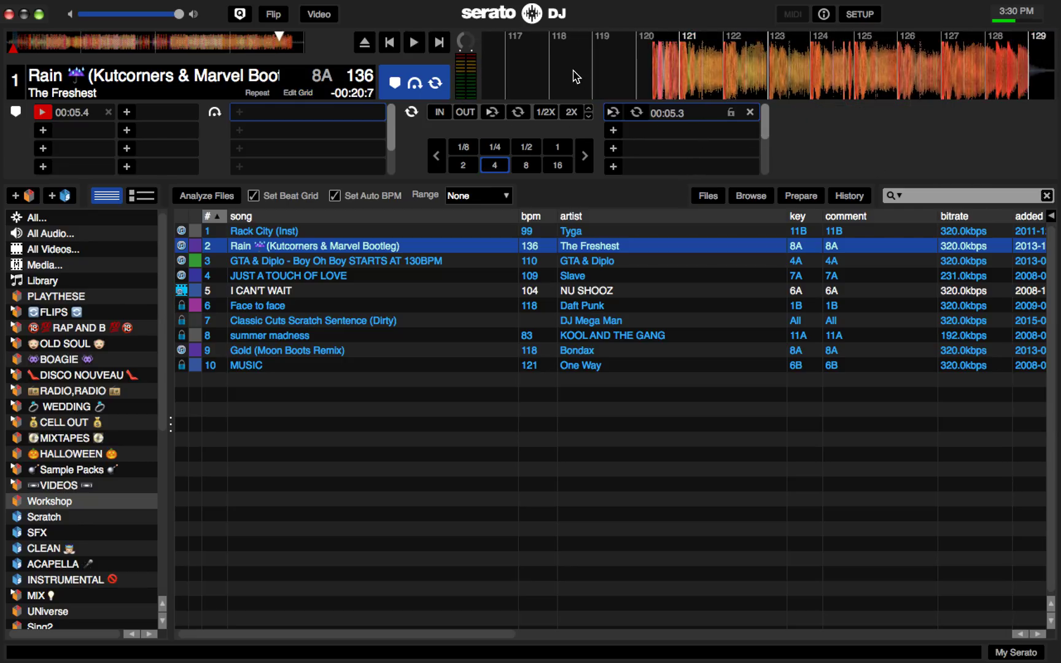
Replay Rain repeatedly from its first cue point at 00:05.4 to check the saved grid, then stop playback and lock the track
key(1)
key(1)
key(1)
key(1)
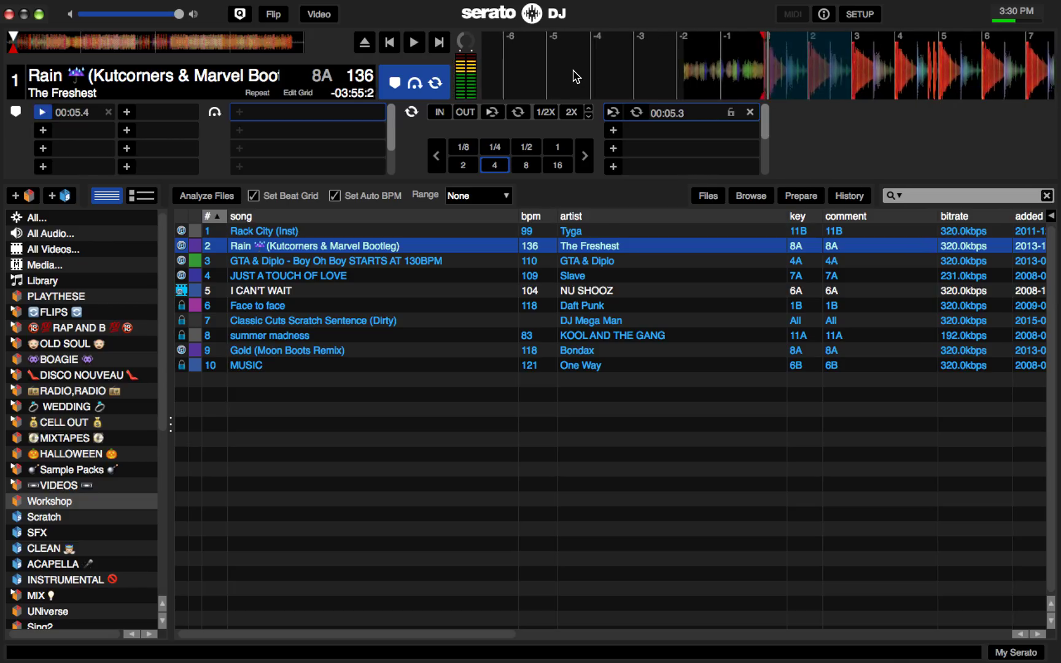
key(space)
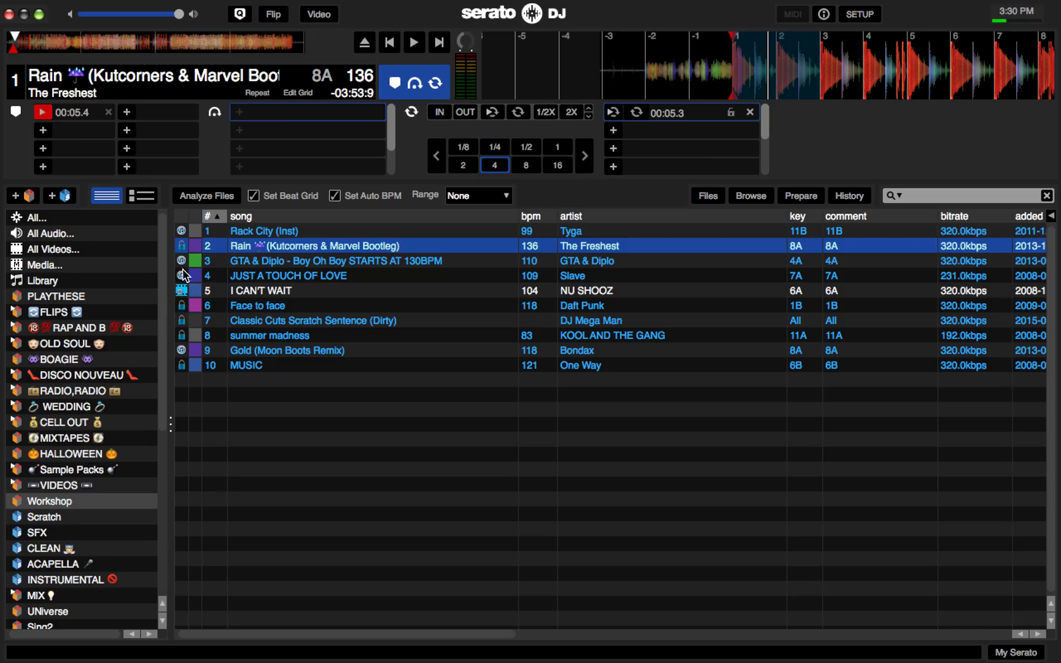
Try to analyze the locked Rain track again, then load it back onto the deck
click(207, 195)
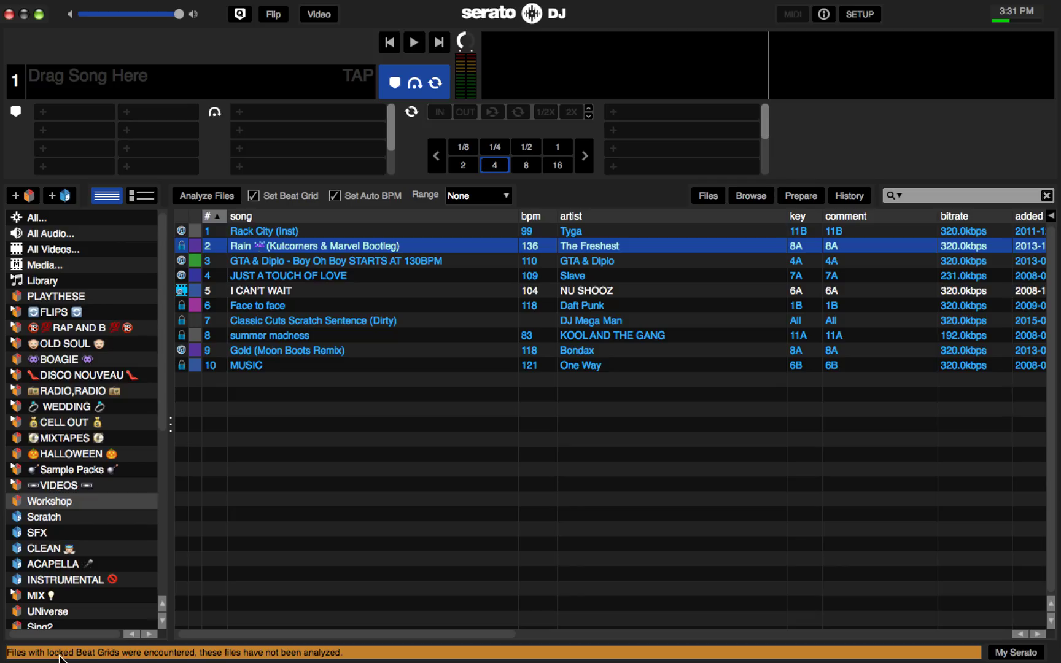
click(223, 655)
key(shift+Left)
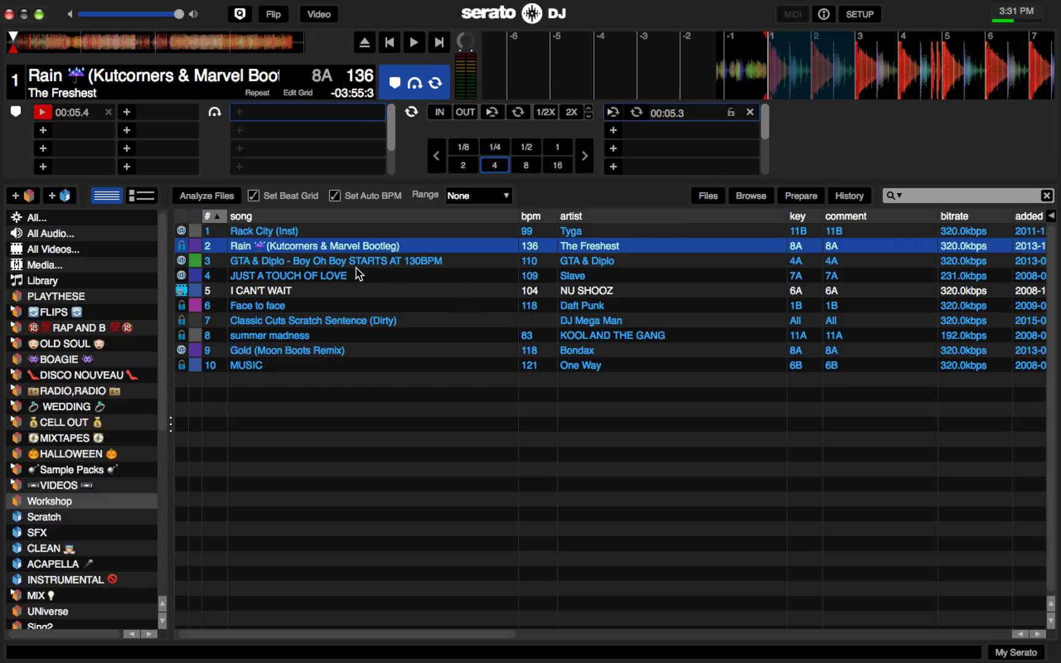
Load GTA & Diplo - Boy Oh Boy STARTS AT 130BPM onto the deck and inspect the waveform near its 01:28.6 cue point
click(294, 277)
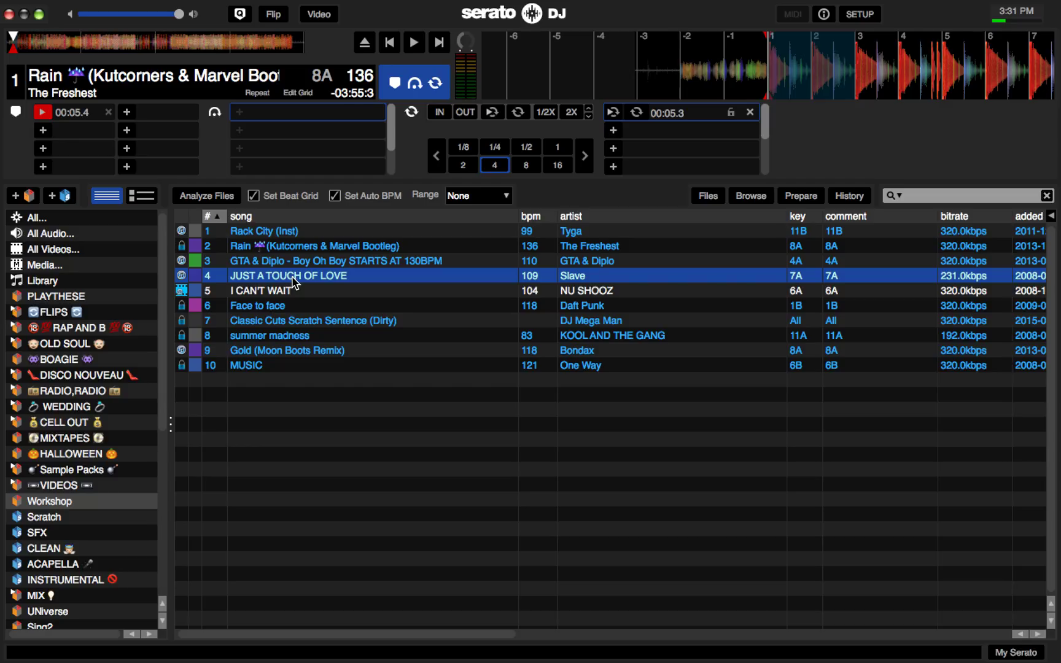
key(Up)
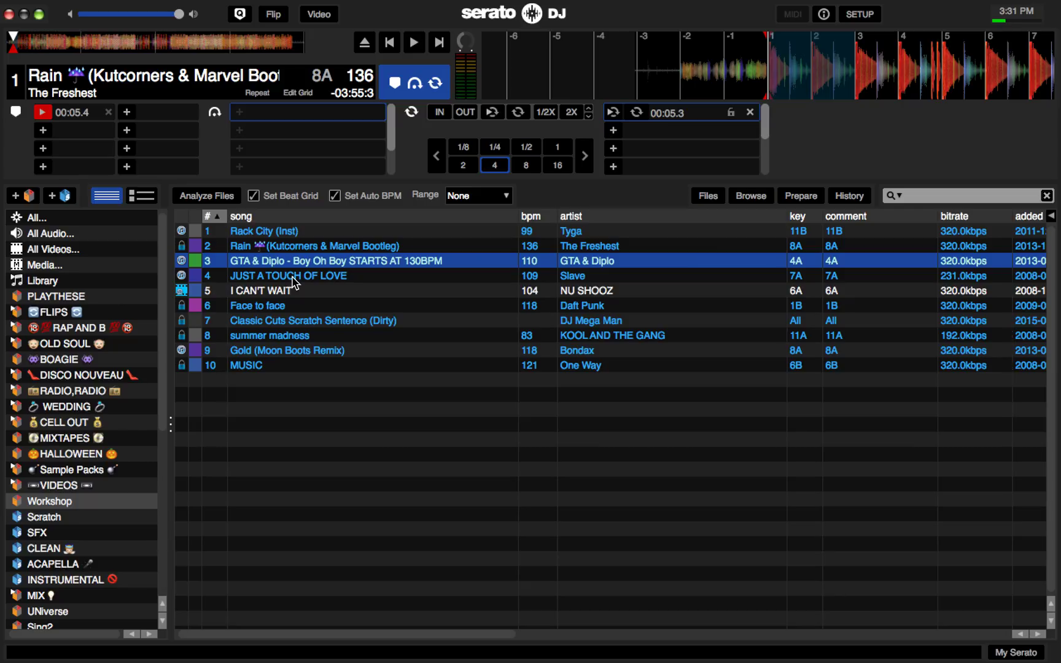
key(shift+Left)
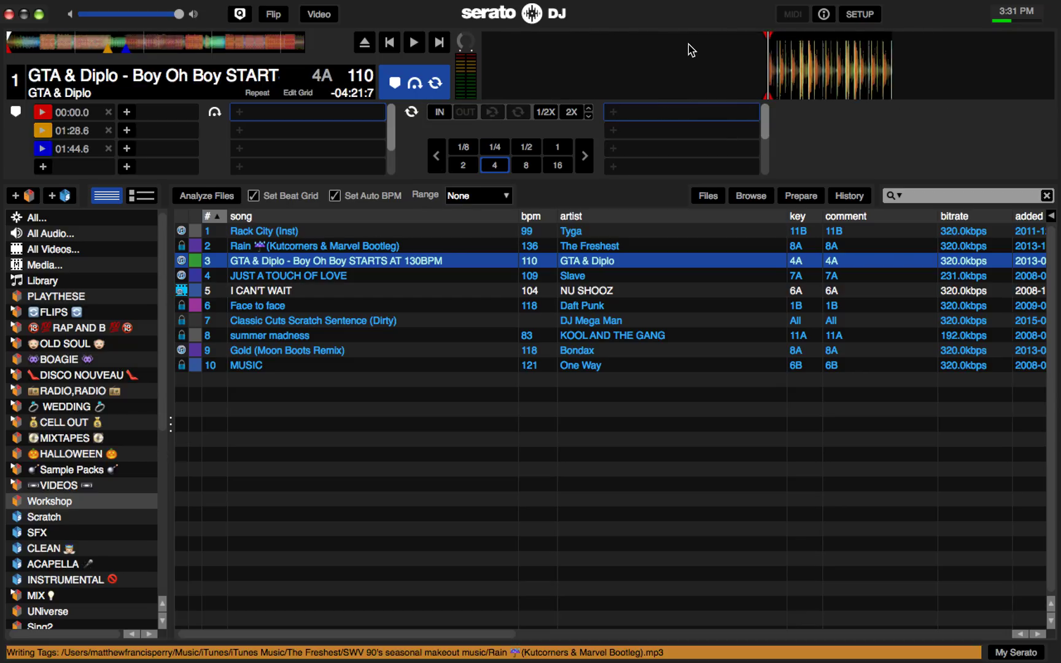
click(108, 39)
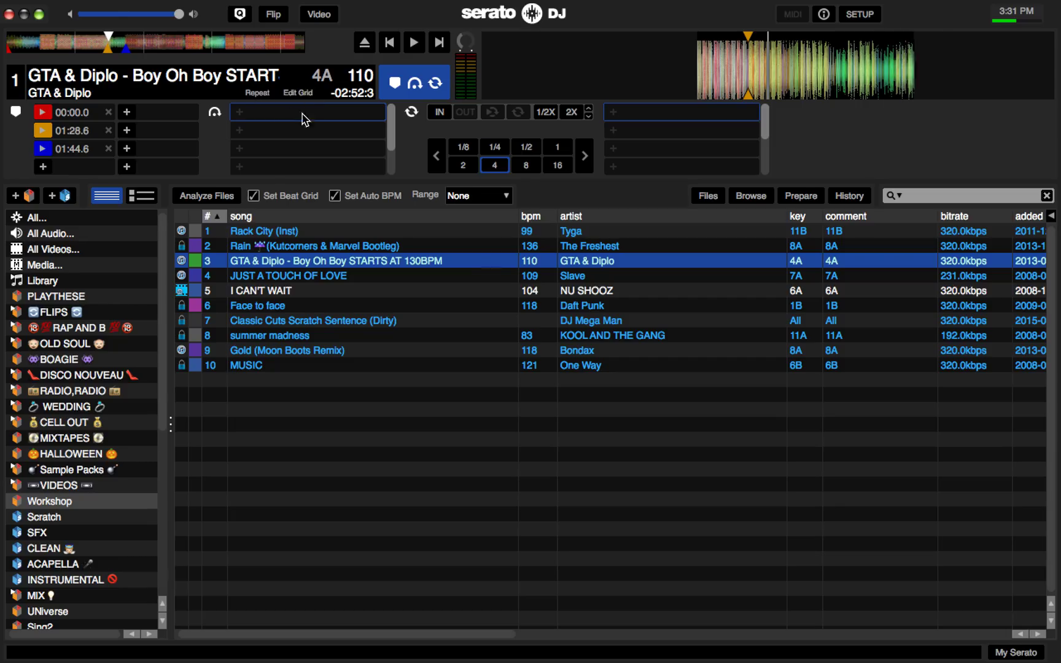
Analyze Boy Oh Boy with Set Beat Grid and Set Auto BPM enabled, then load it back onto the deck
drag(315, 264, 213, 203)
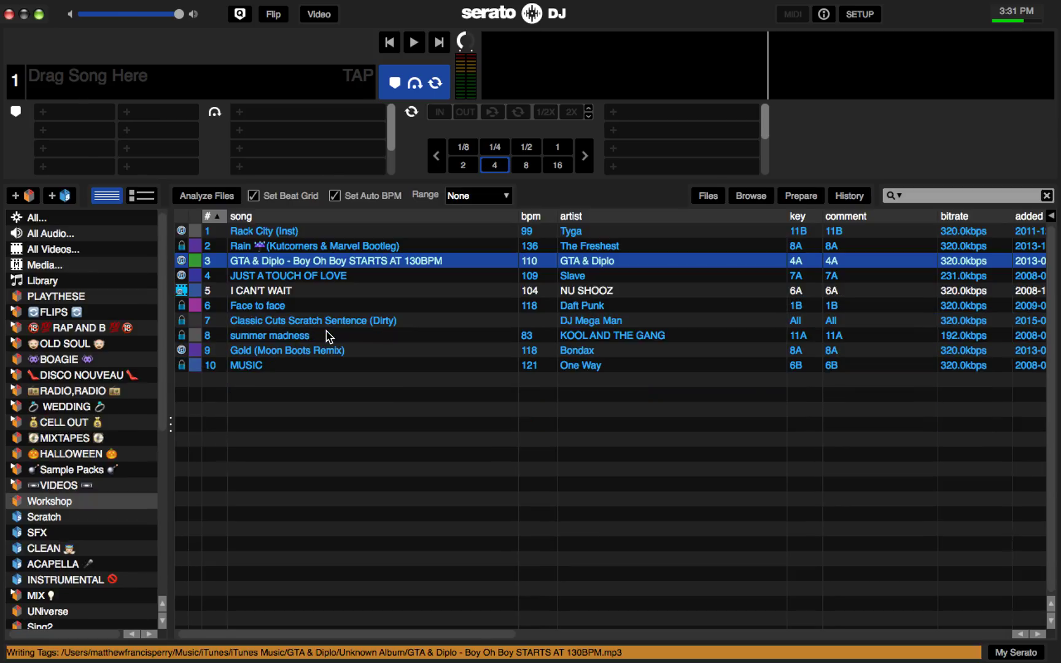
key(shift+Left)
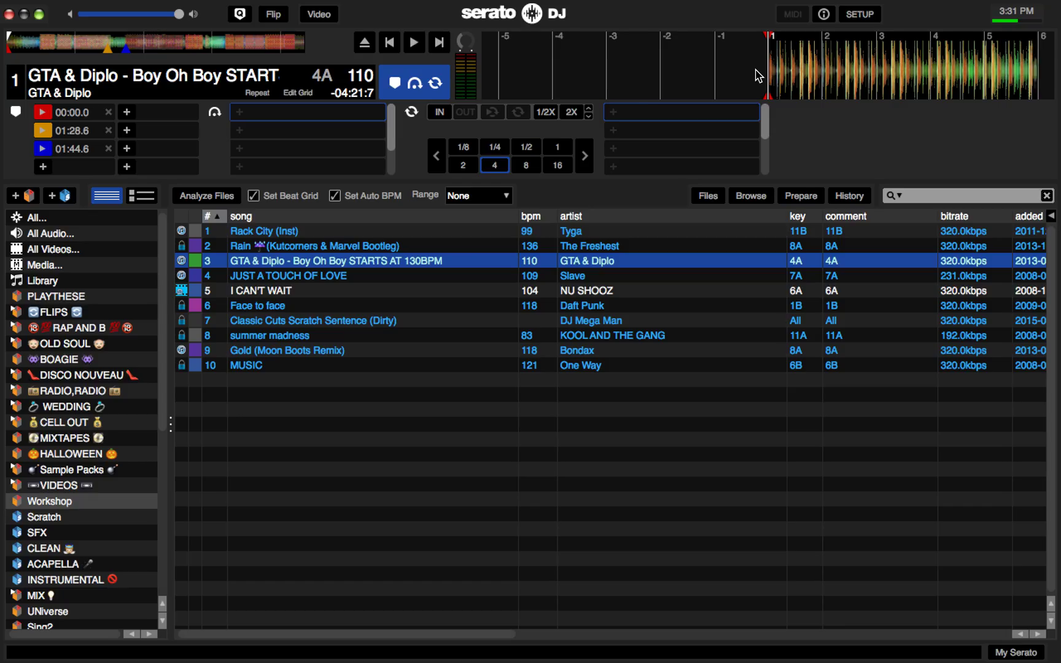
Compare Boy Oh Boy's analyzed grid with its beats during playback at several zoom levels, then stop and return to the first cue point
key(space)
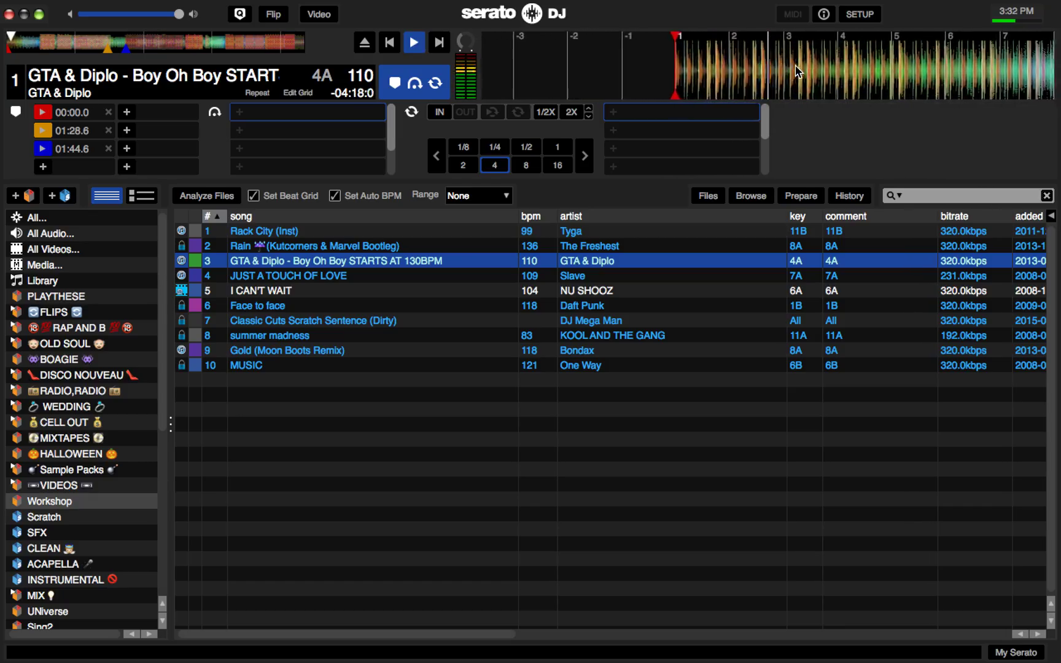
scroll(794, 70, up, 3)
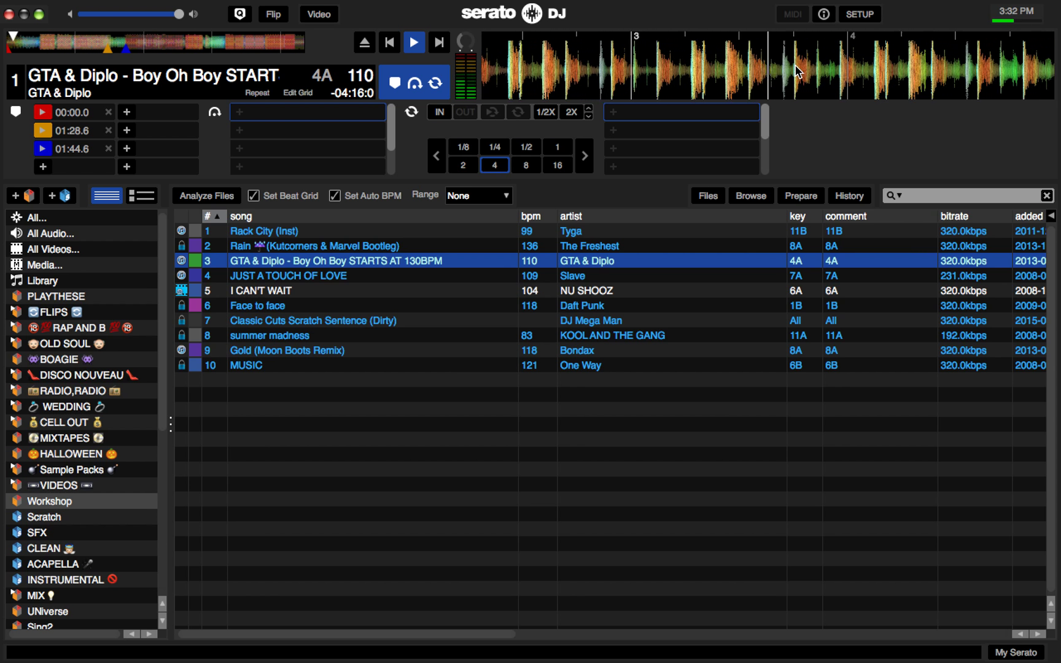
scroll(871, 40, down, 2)
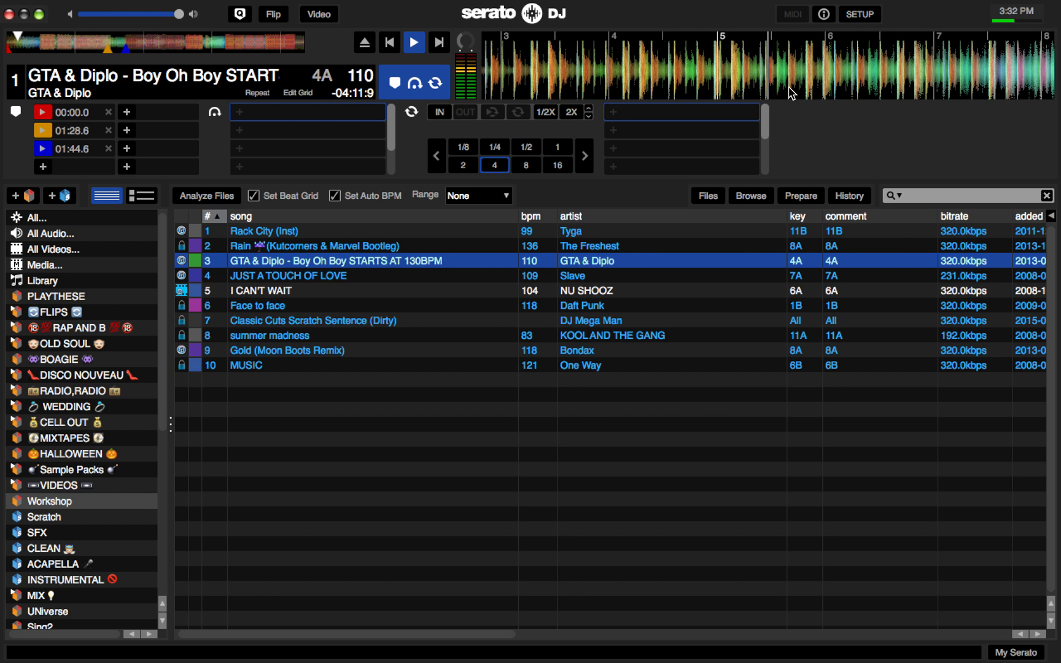
scroll(792, 89, down, 2)
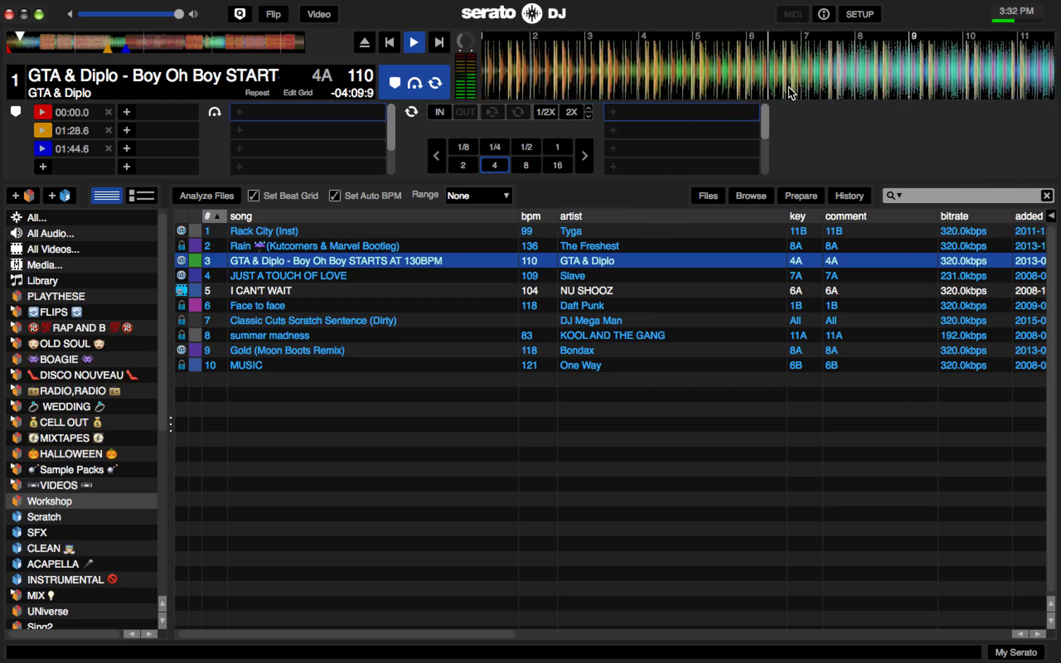
key(space)
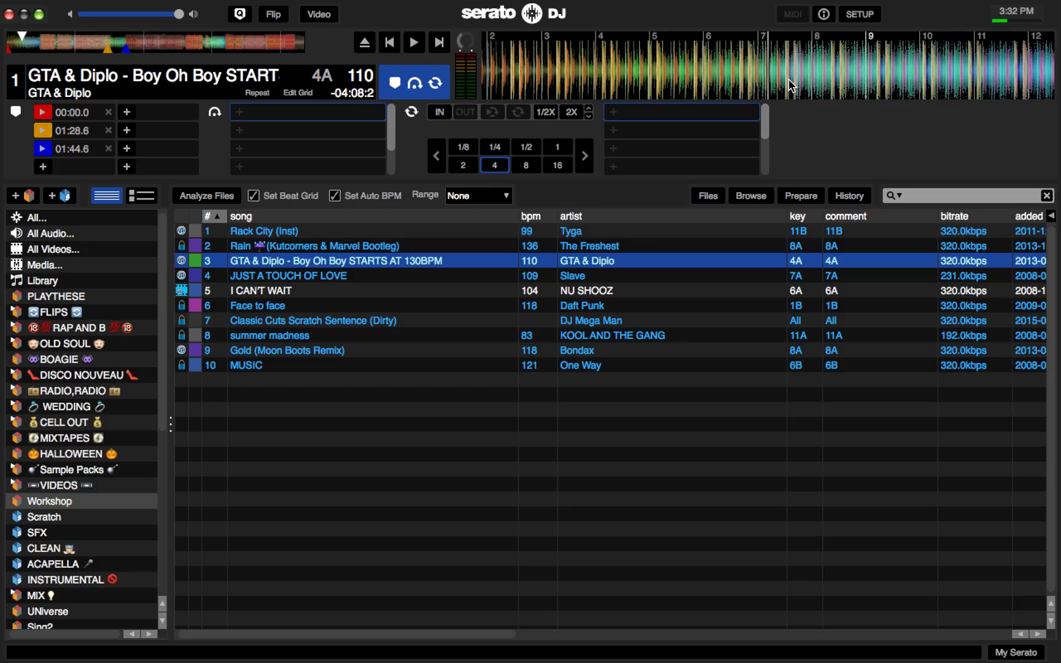
key(1)
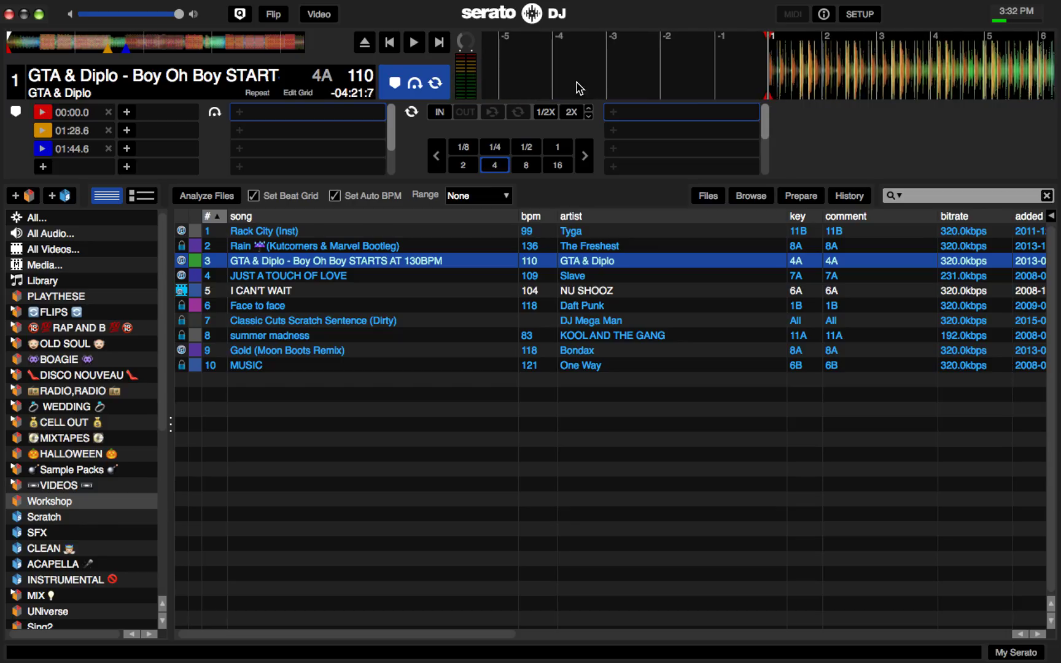
Enter beat grid editing for Boy Oh Boy and play its zoomed-in opening to examine the grid, stopping in bar 2
click(297, 92)
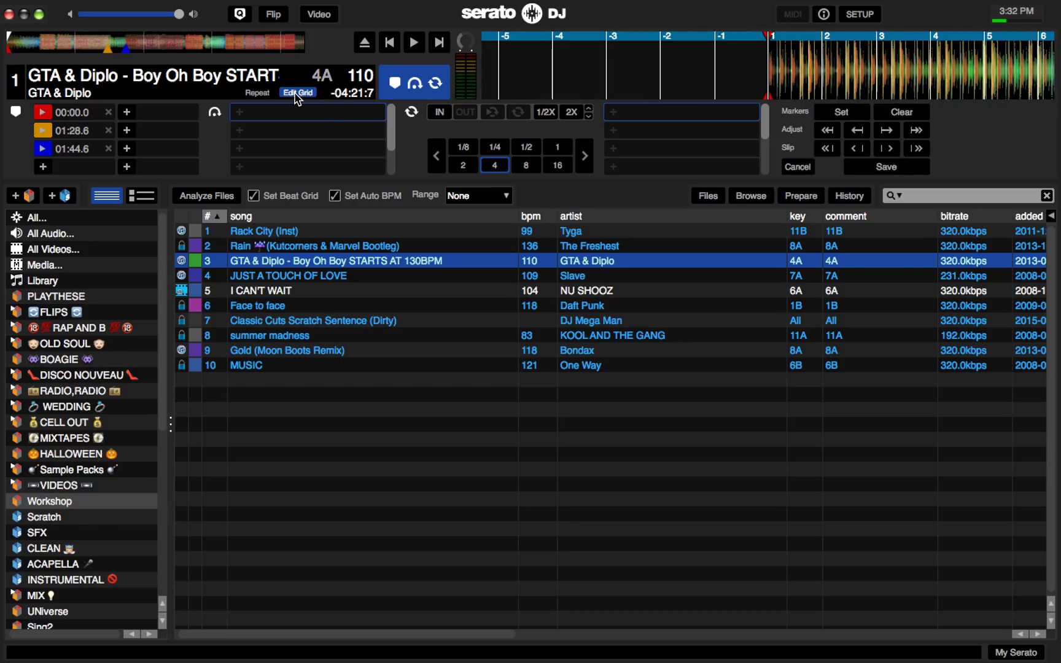
key(plus)
key(plus)
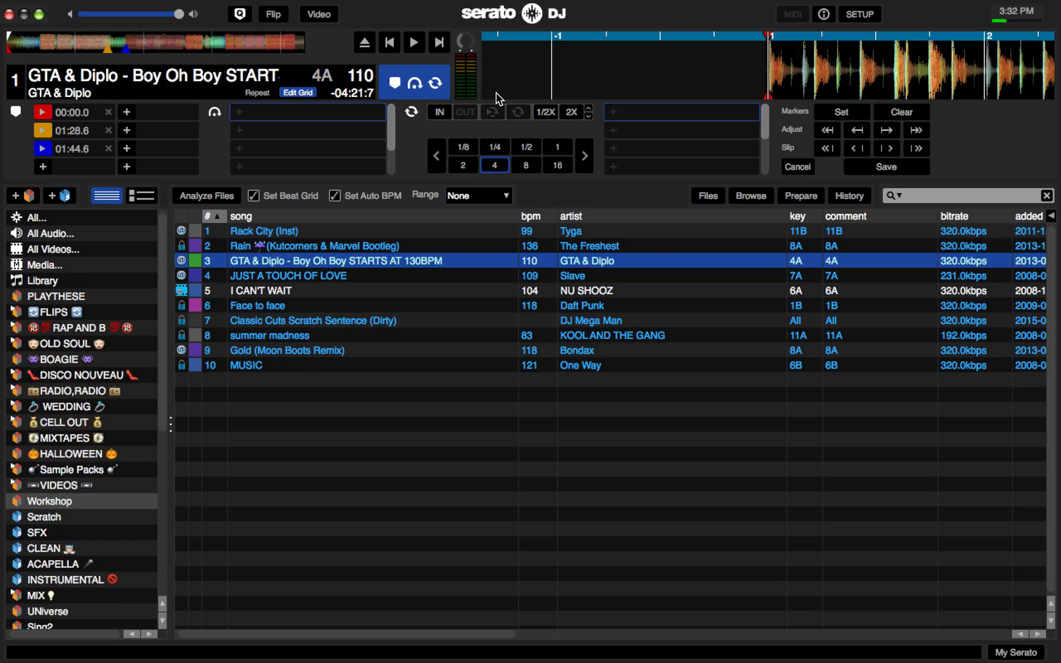
key(space)
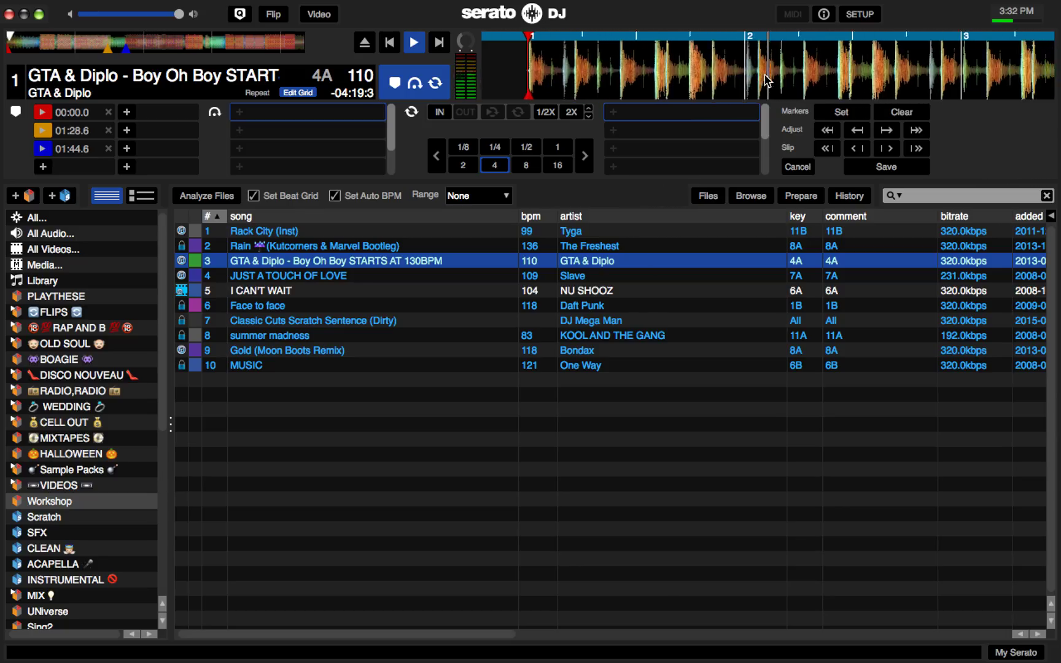
key(space)
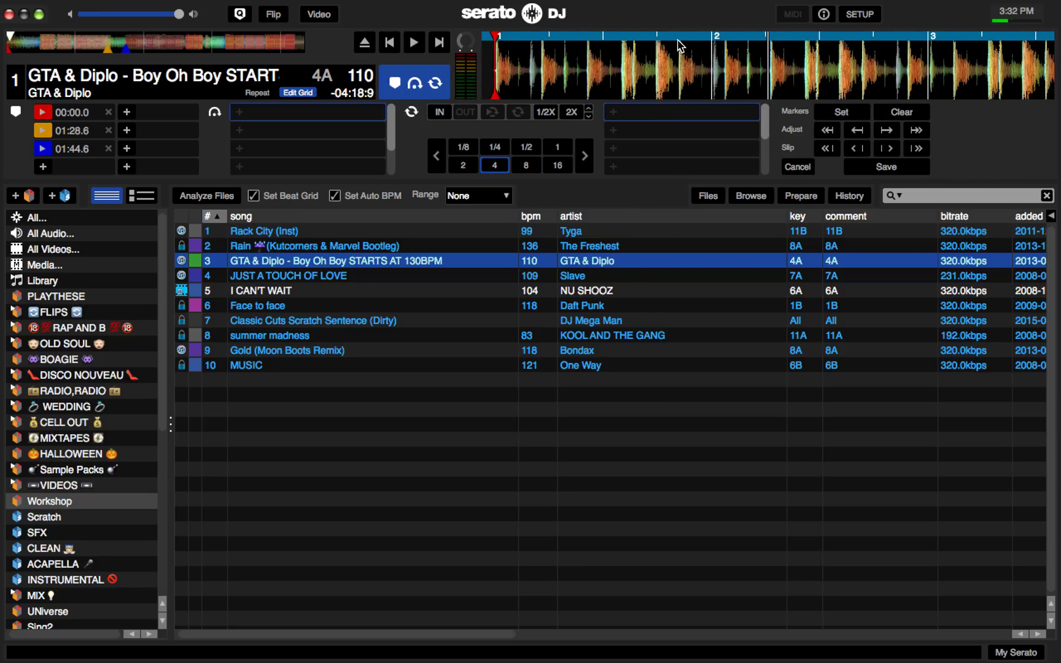
Tighten the grid spacing to a tempo of 130 BPM, play the opening to check it, and return to the first cue point
click(825, 129)
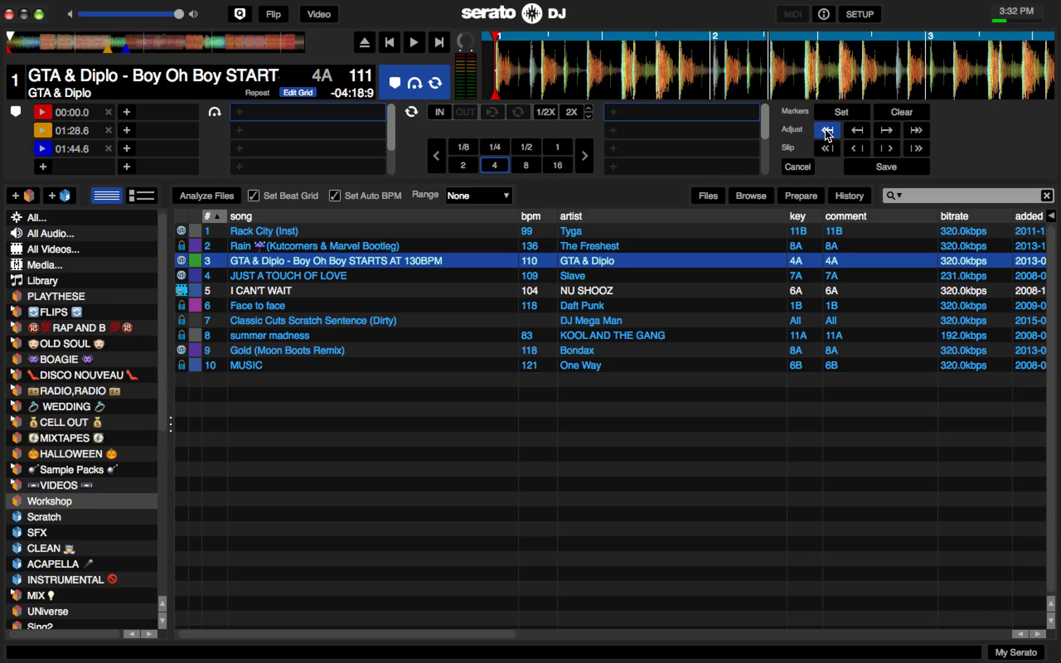
drag(827, 135, 827, 135)
click(826, 135)
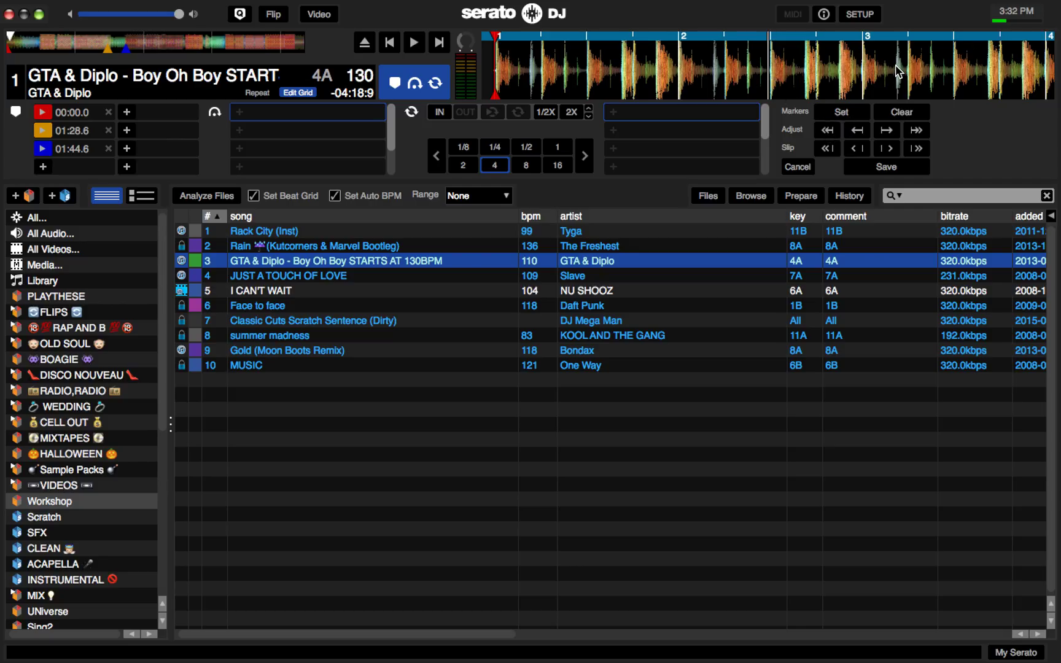
key(space)
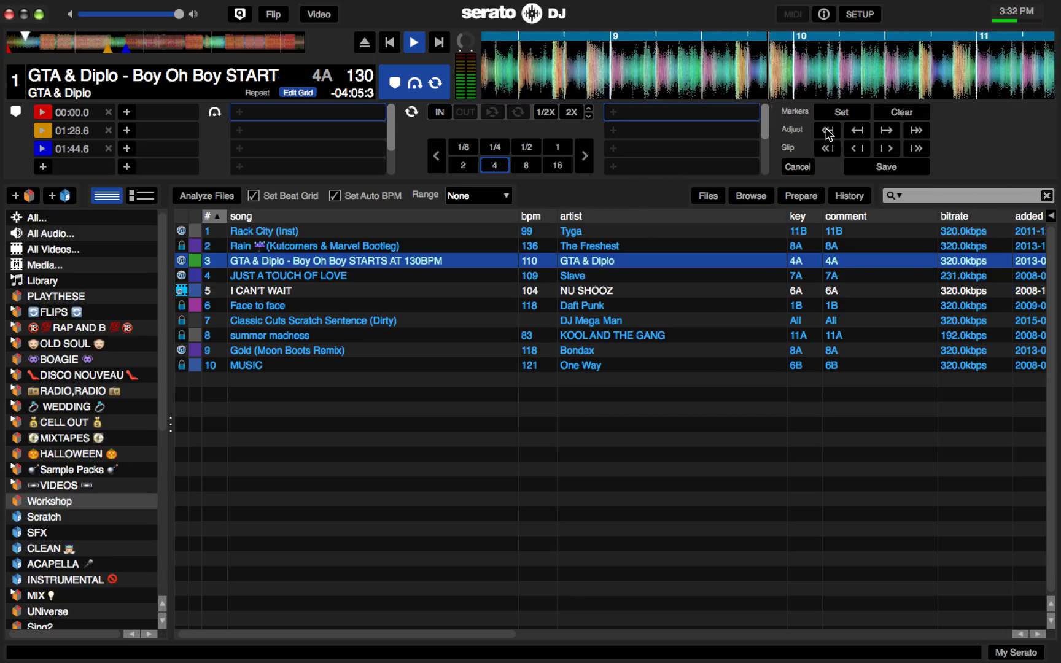
key(i)
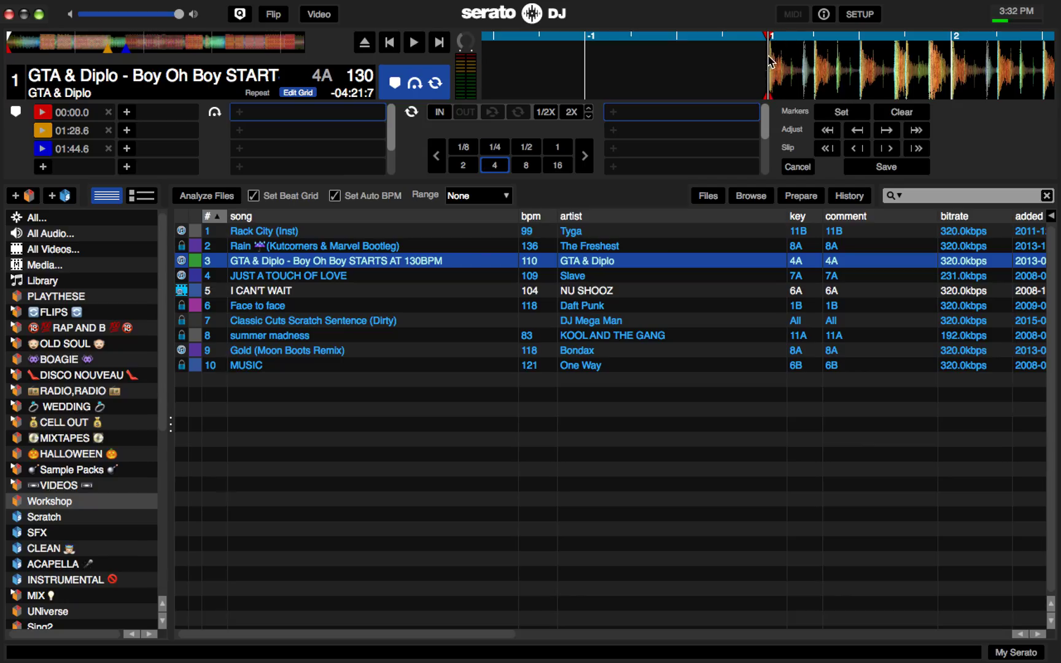
Try an extra downbeat marker at the start of bar 2, then clear it
drag(793, 62, 777, 64)
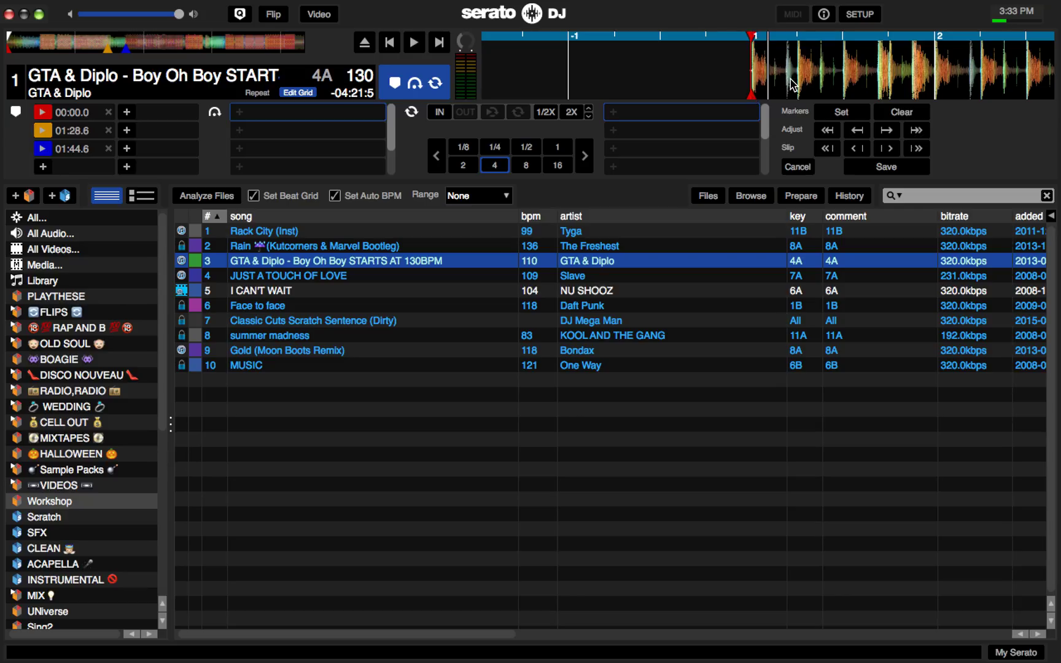
drag(879, 69, 713, 92)
click(842, 114)
drag(818, 76, 849, 75)
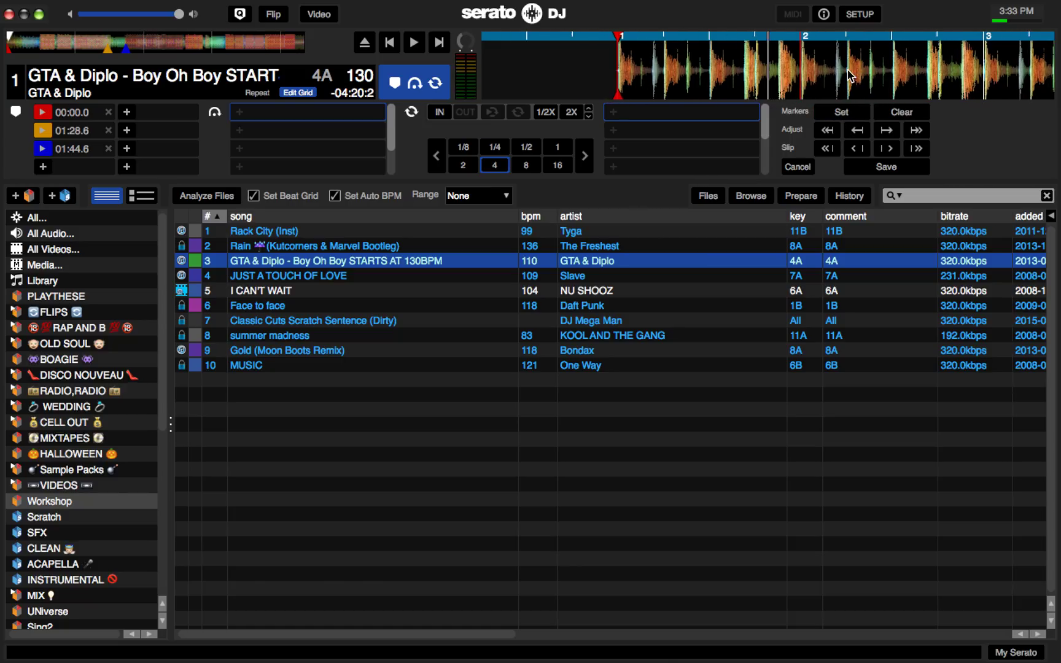
scroll(850, 76, up, 2)
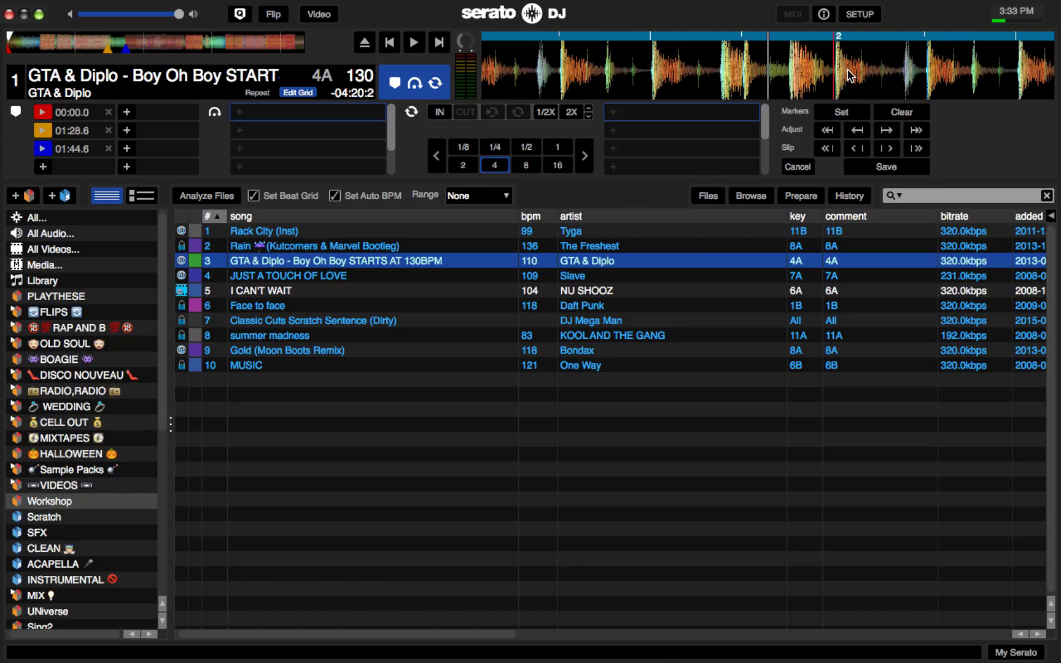
drag(879, 76, 851, 84)
click(900, 117)
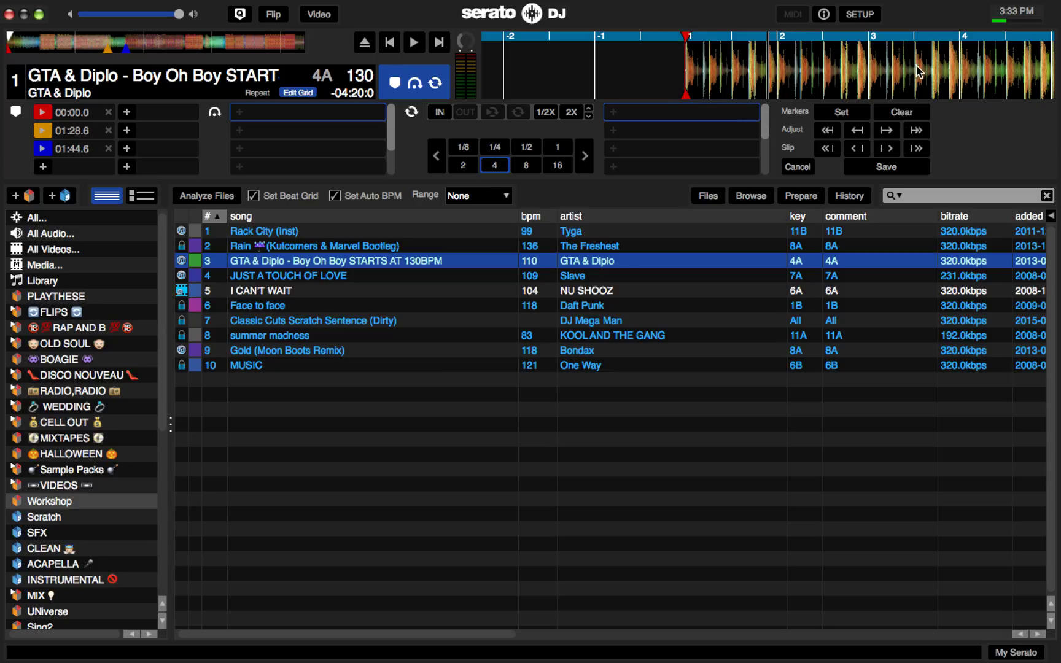
Check the 130 BPM grid's alignment further into Boy Oh Boy, playing from before bar 15 through bar 23
click(36, 44)
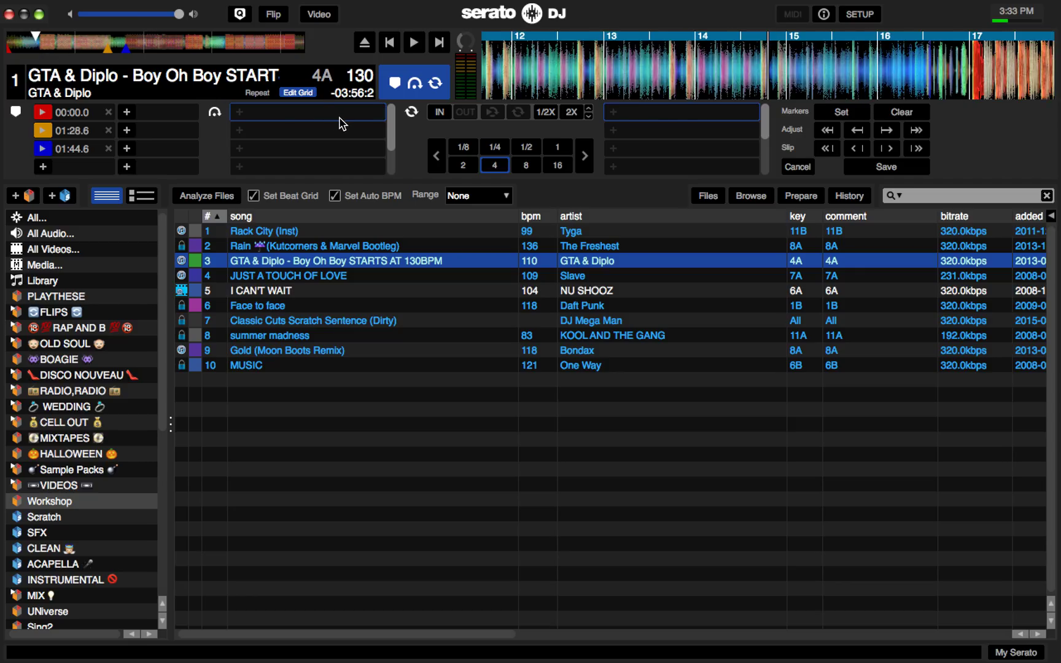
key(space)
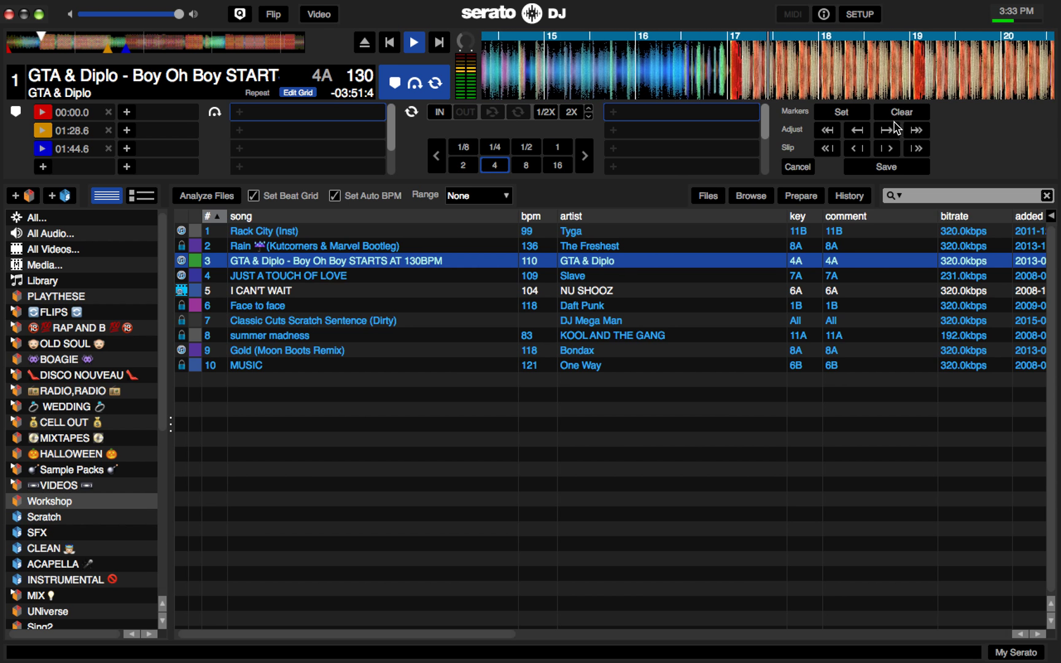
click(912, 133)
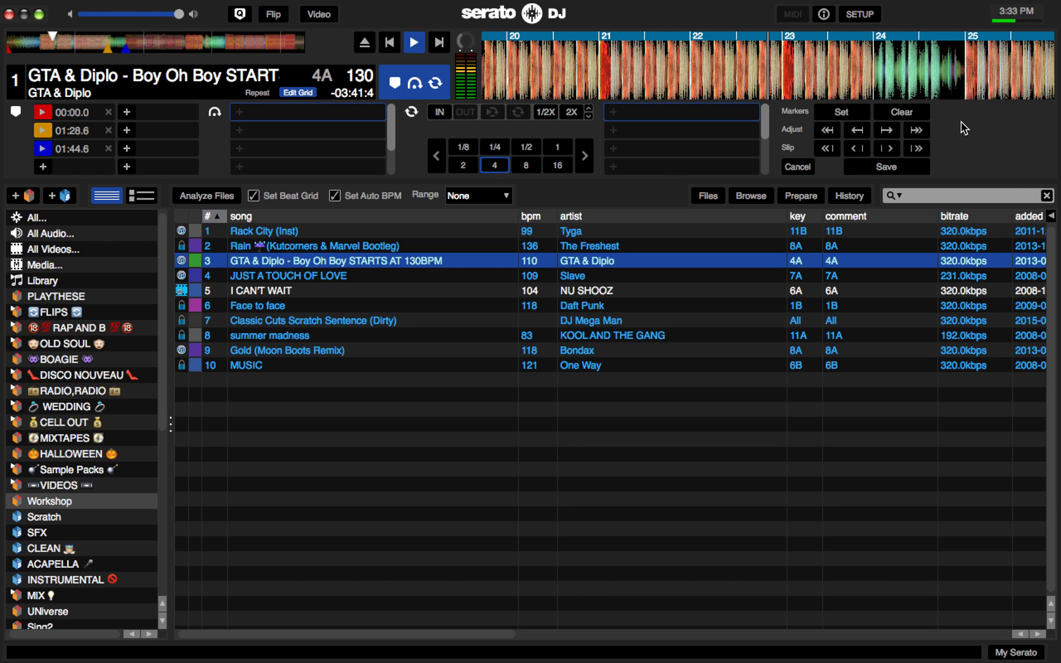
key(equal)
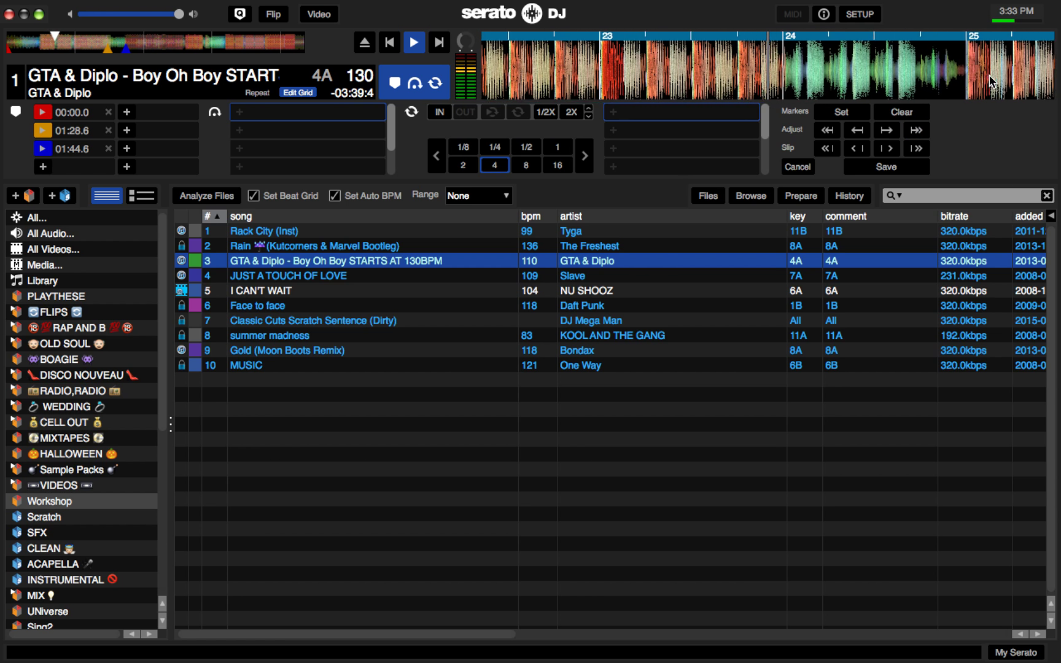
Check the 130 BPM grid's alignment around bar 25, play on into bar 27, and stop playback
drag(851, 66, 871, 67)
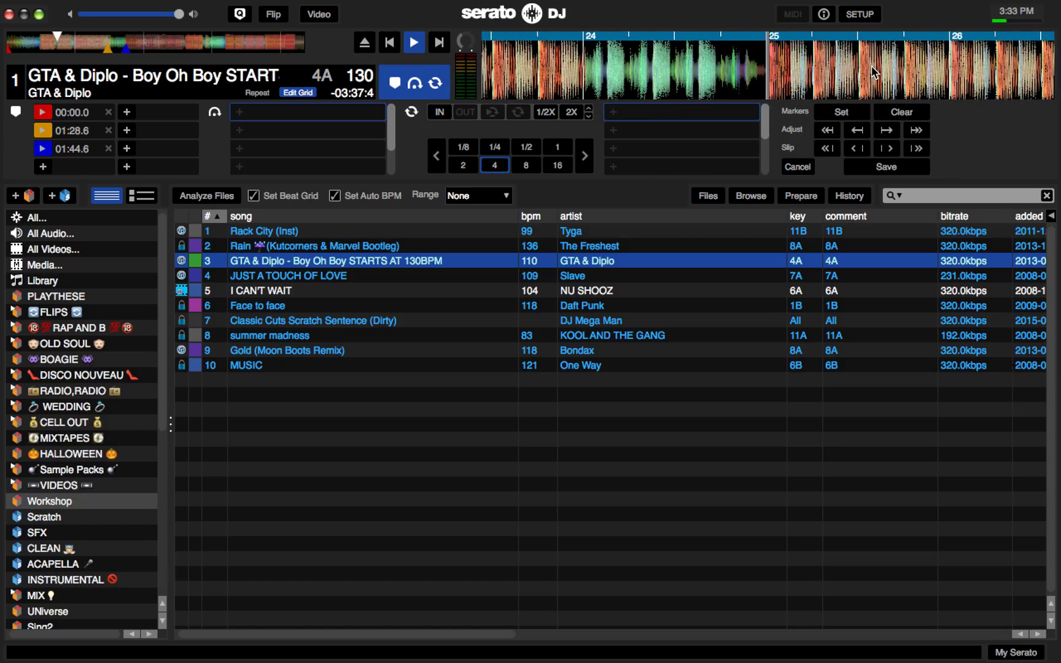
drag(872, 66, 876, 66)
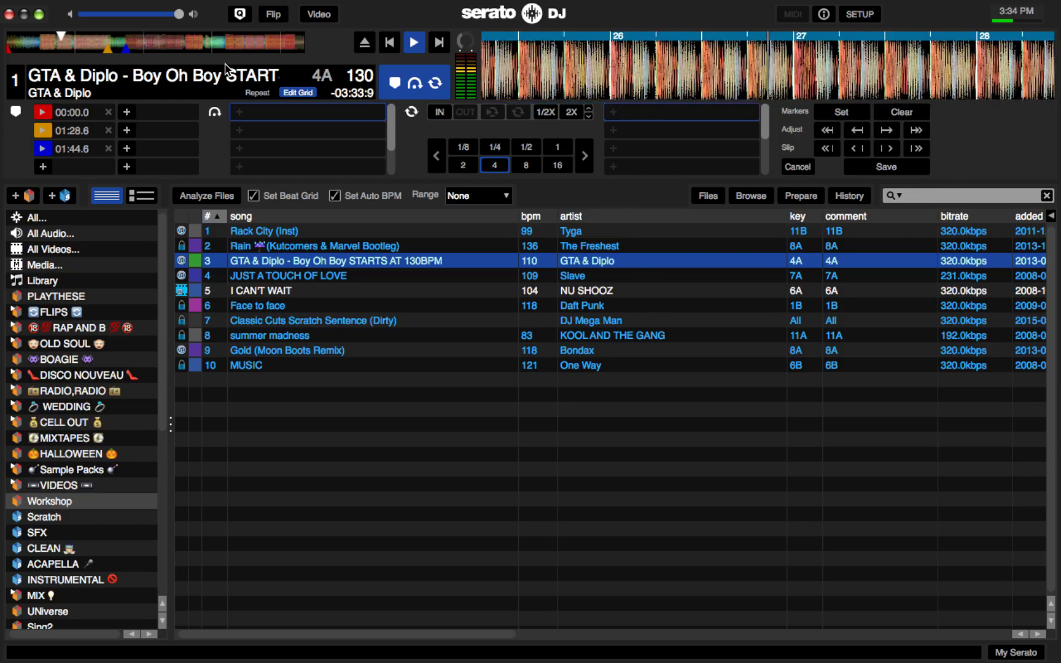
key(space)
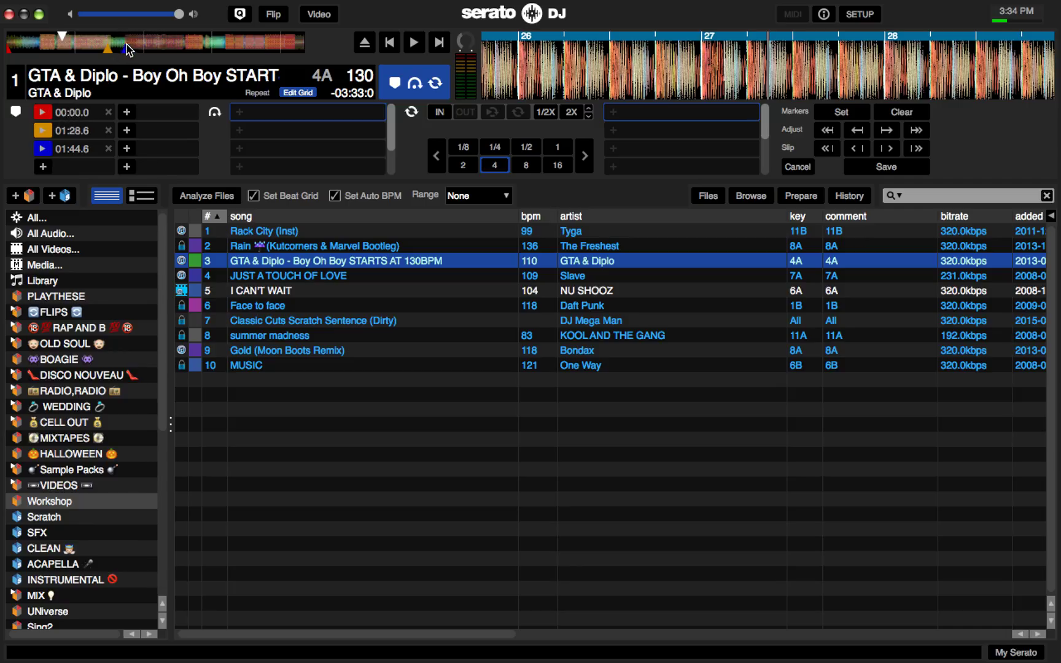
Go to the second cue point and set a downbeat marker on the downbeat at bar 49
click(48, 131)
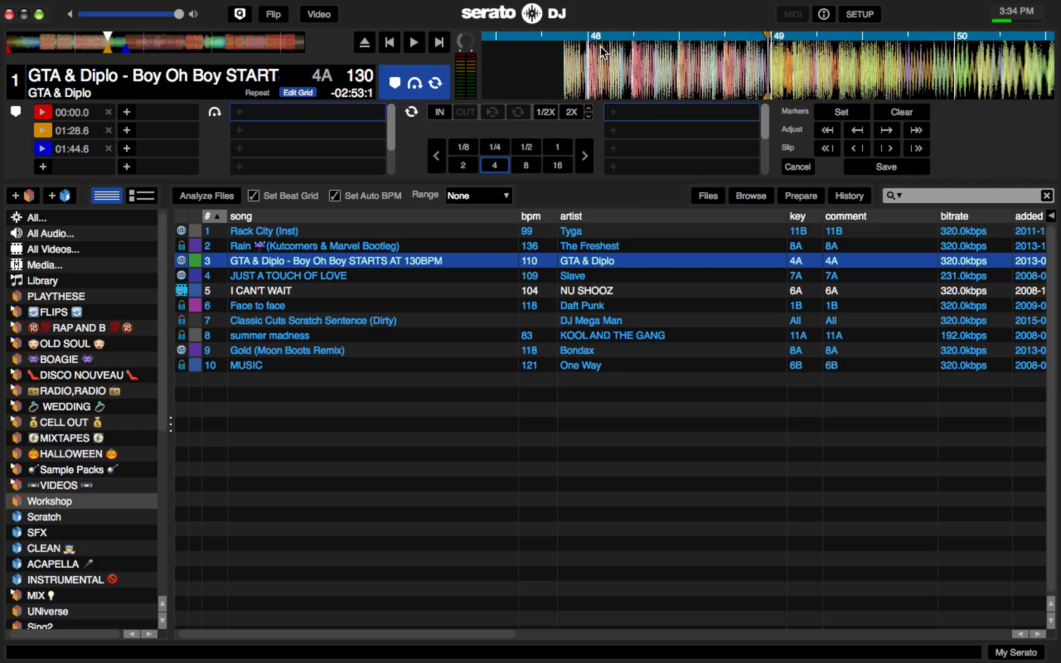
drag(811, 55, 808, 58)
key(x)
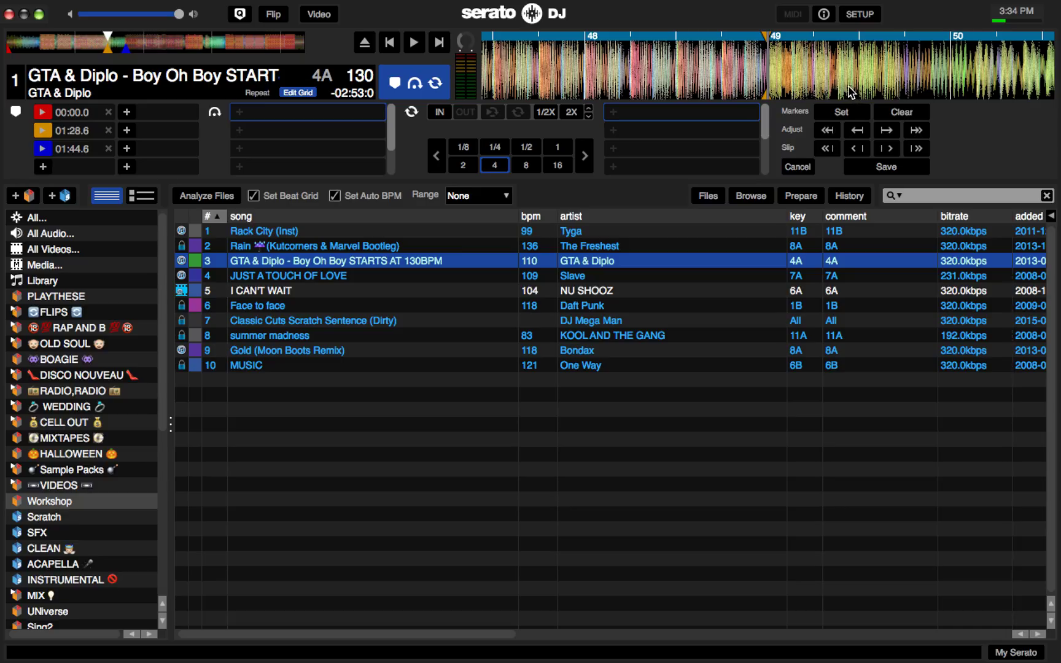
Play into the tempo transition from bar 49, setting downbeat markers on the downbeats through bar 53
key(space)
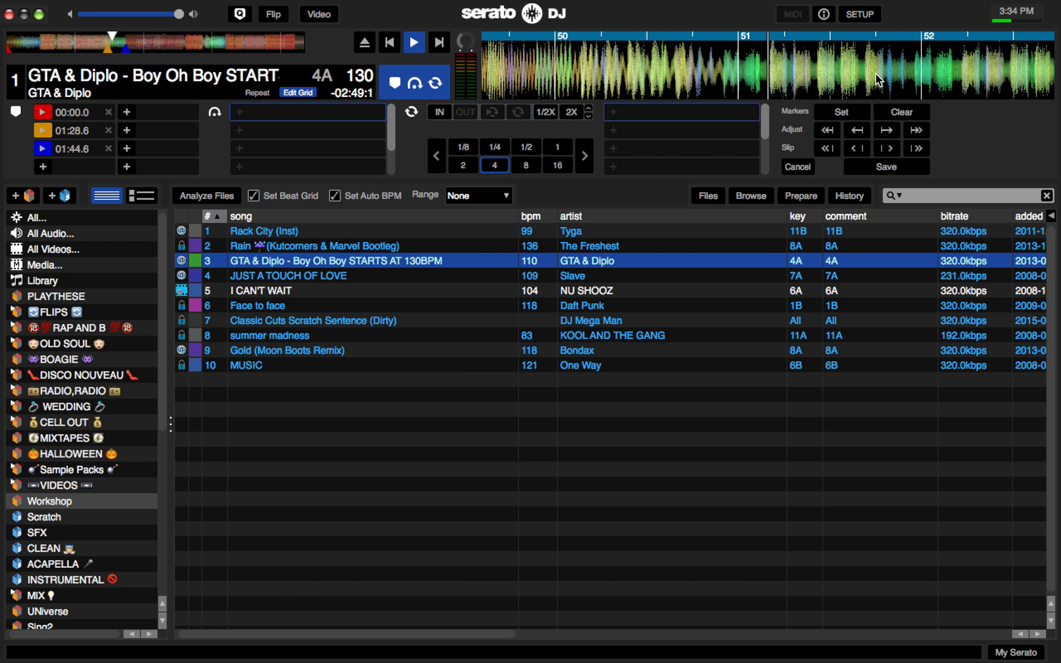
drag(879, 80, 912, 80)
key(x)
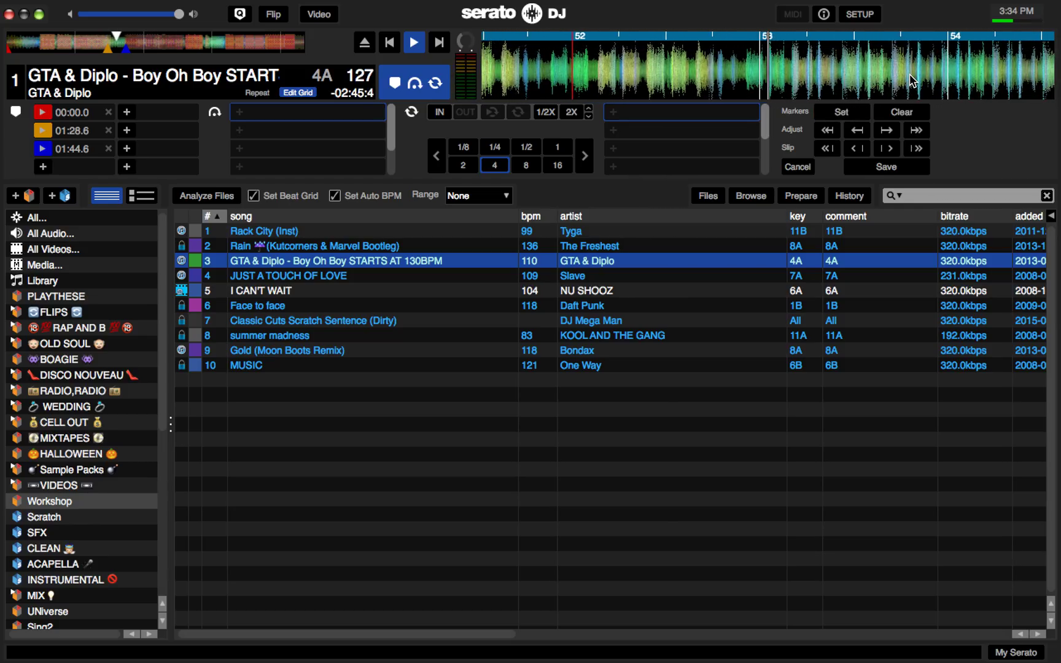
key(x)
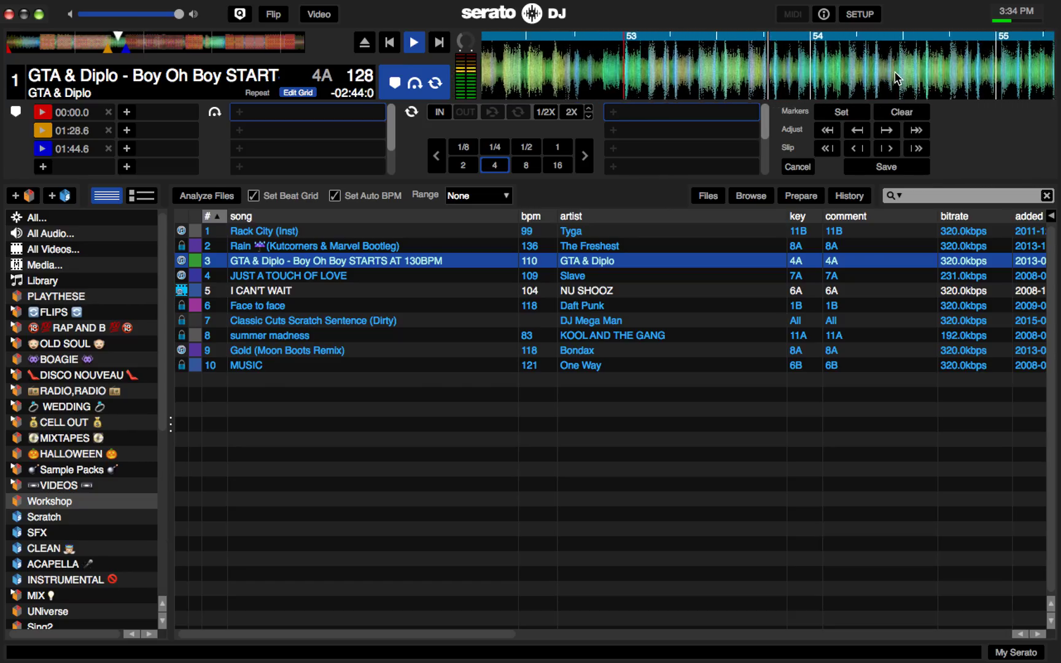
Set downbeat markers through the rest of the slowdown, lining bar 57 up with the third cue point
mouse_move(865, 73)
mouse_down()
mouse_move(916, 80)
mouse_move(893, 75)
mouse_up()
key(x)
key(x)
key(x)
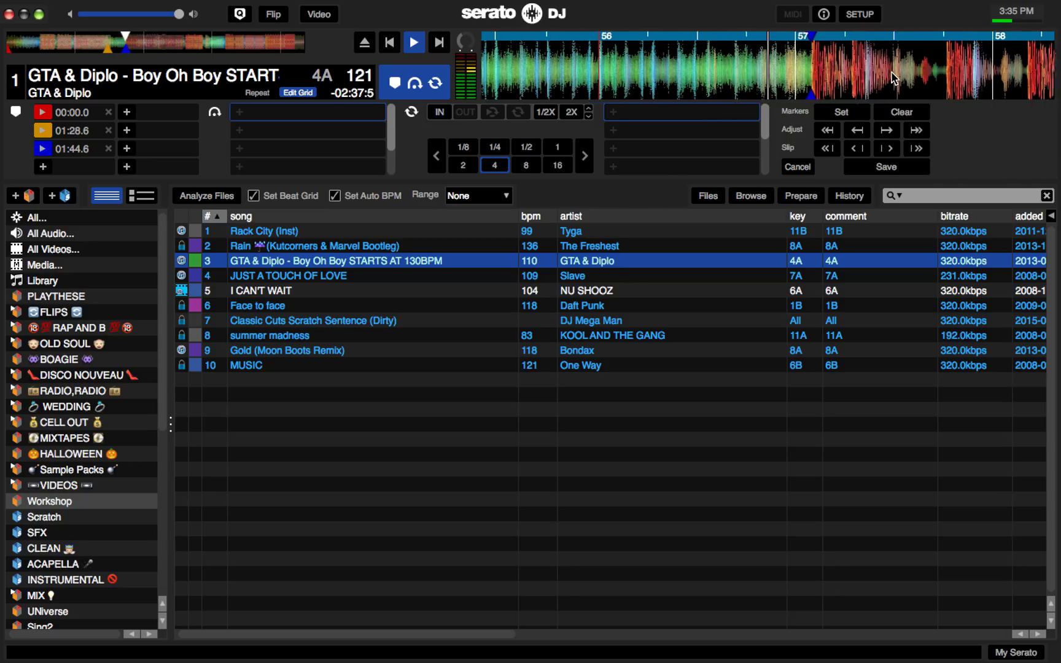
key(x)
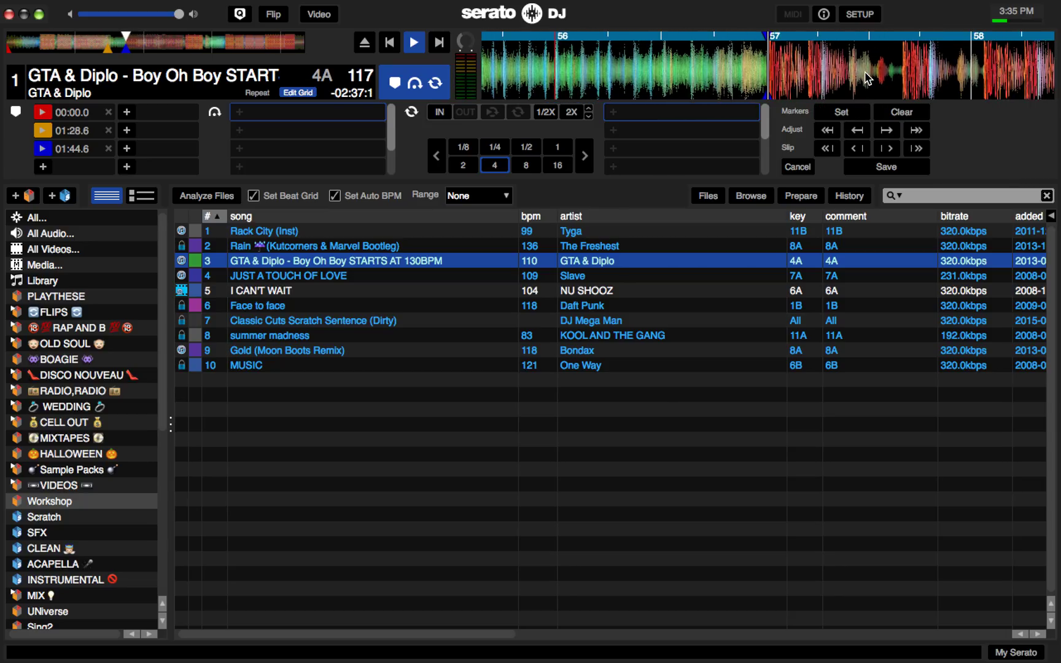
drag(867, 78, 885, 78)
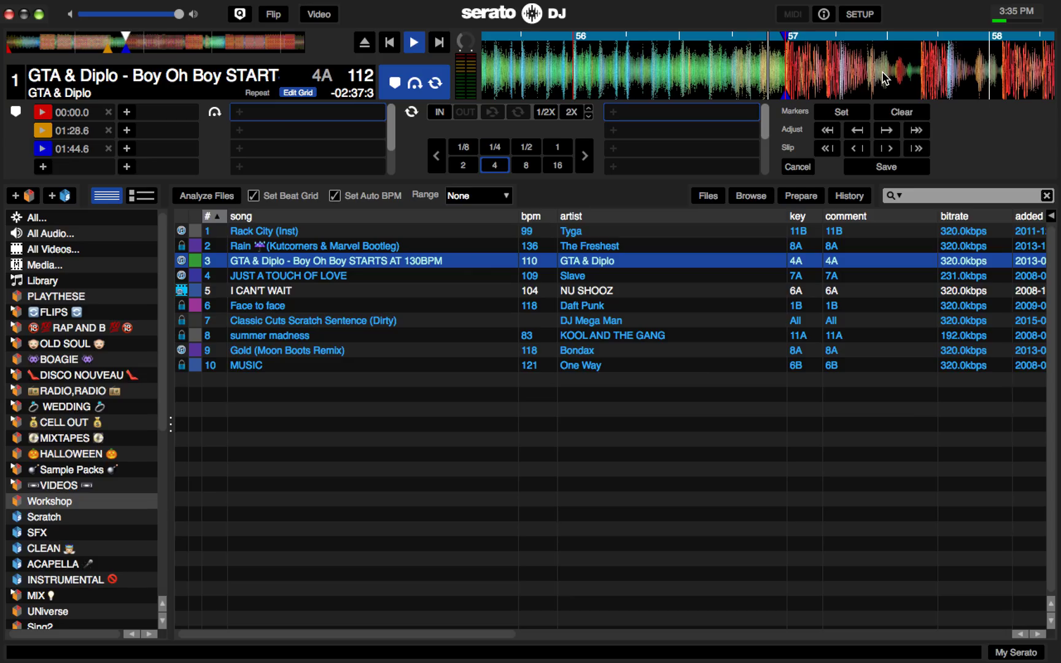
drag(884, 78, 884, 78)
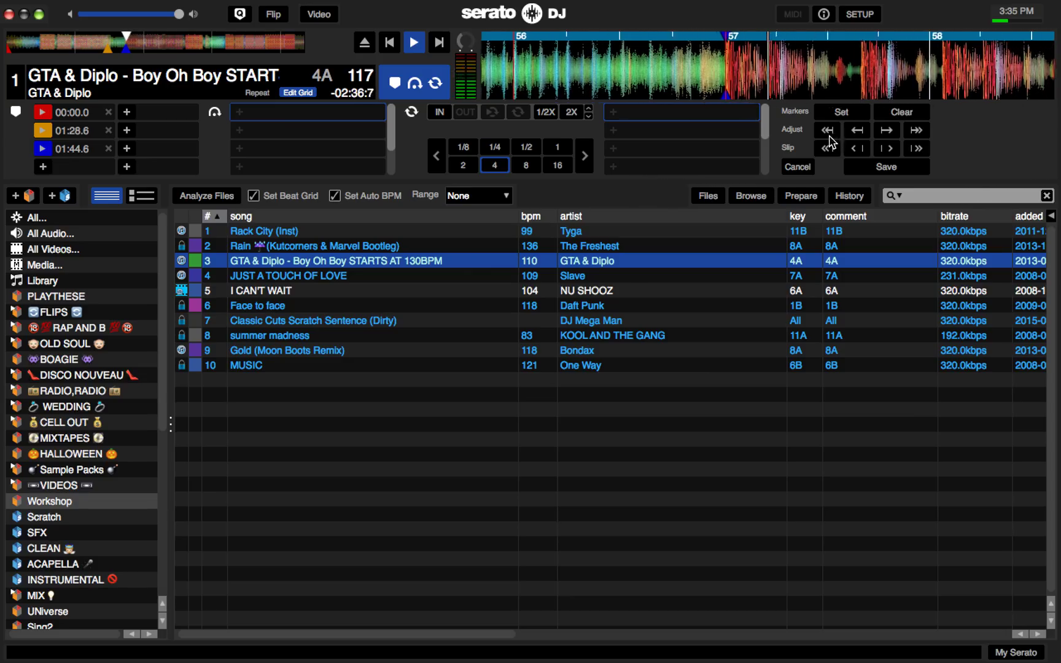
Adjust the grid spacing after the bar 57 marker until the tempo is 110 BPM
click(914, 131)
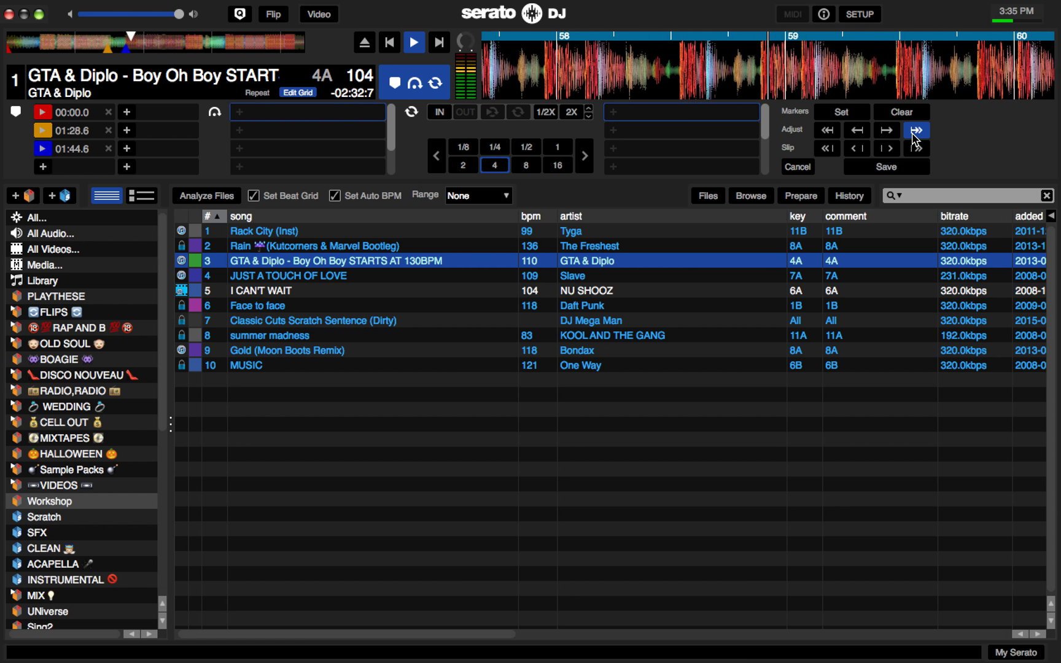
click(914, 131)
click(914, 130)
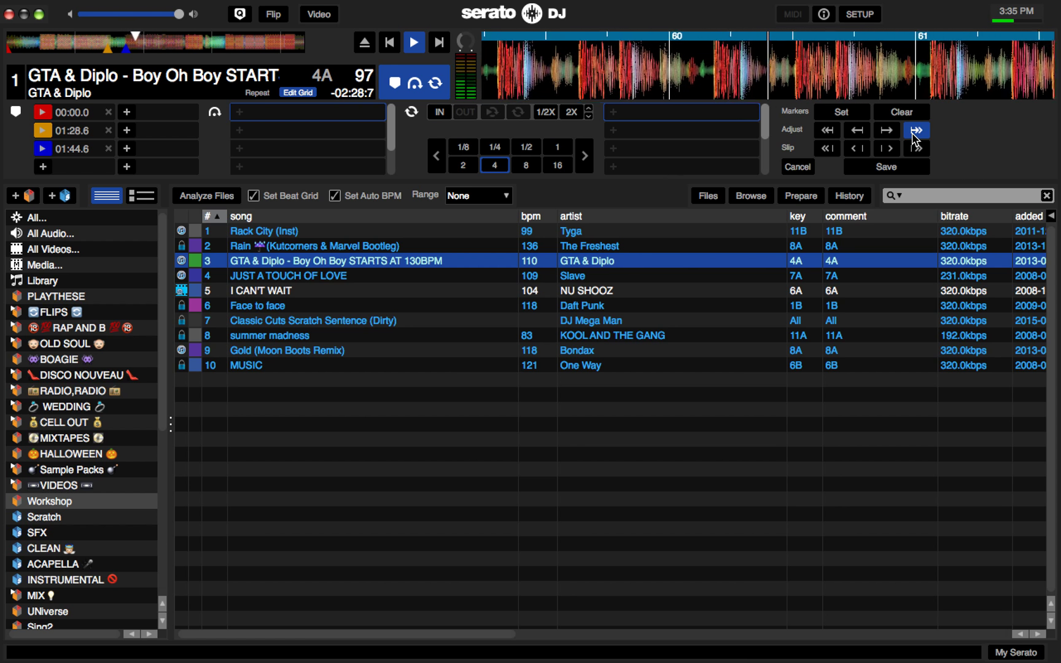
click(914, 131)
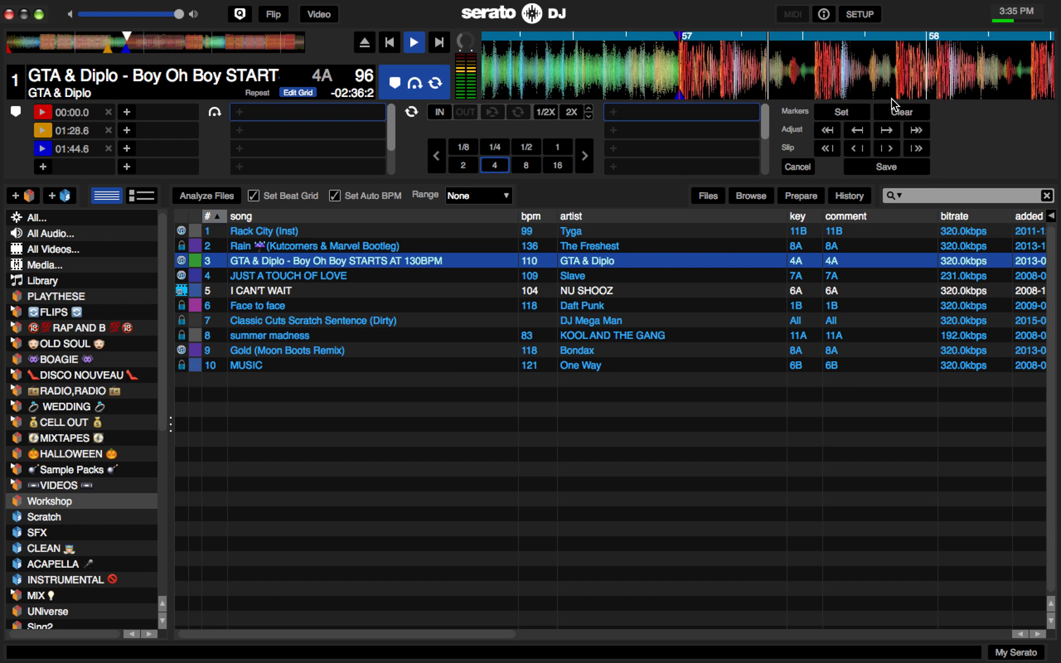
click(922, 131)
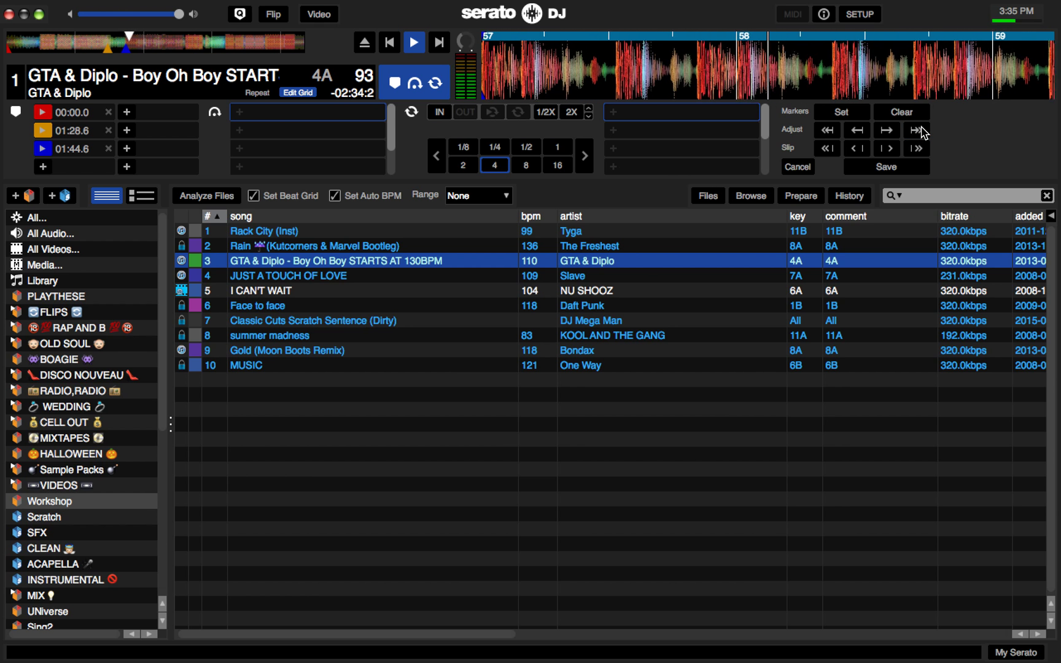
click(923, 131)
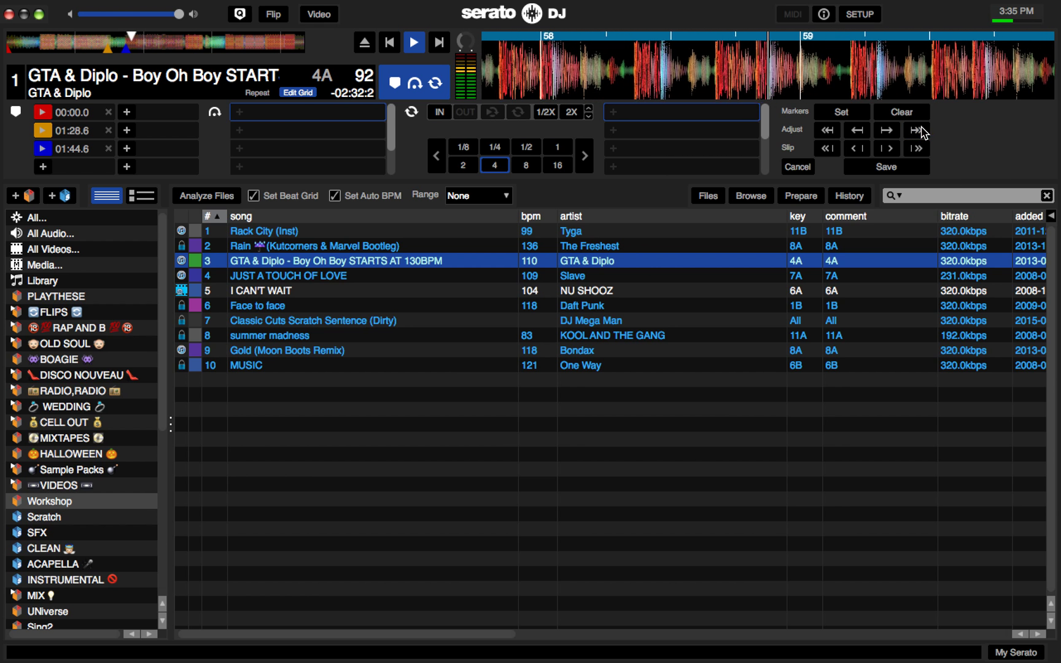
click(824, 130)
click(826, 131)
click(826, 131)
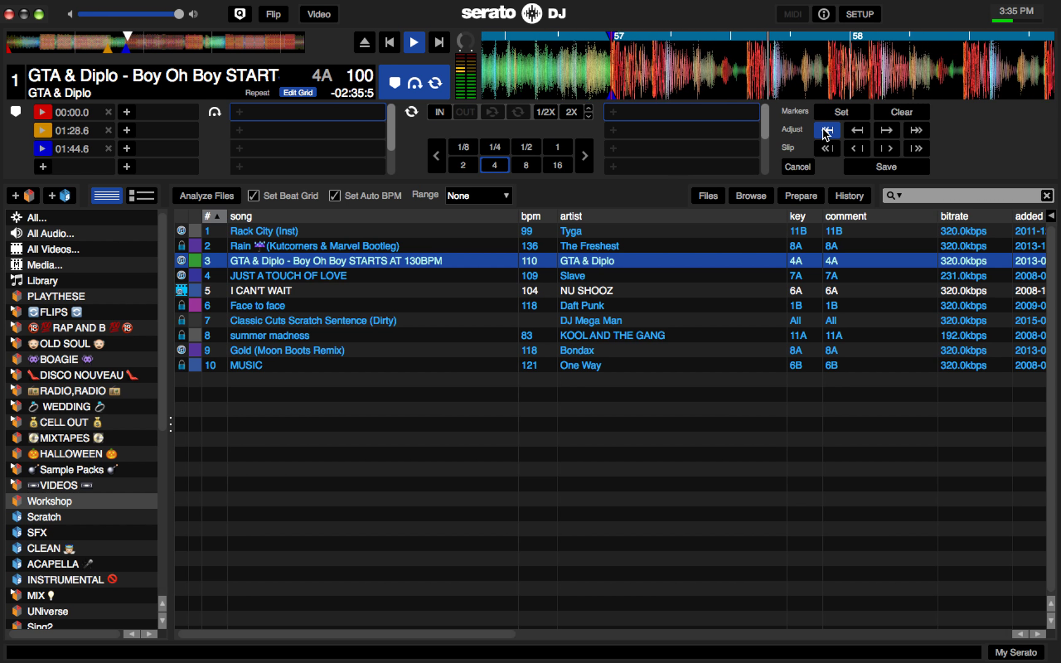
click(825, 131)
click(825, 130)
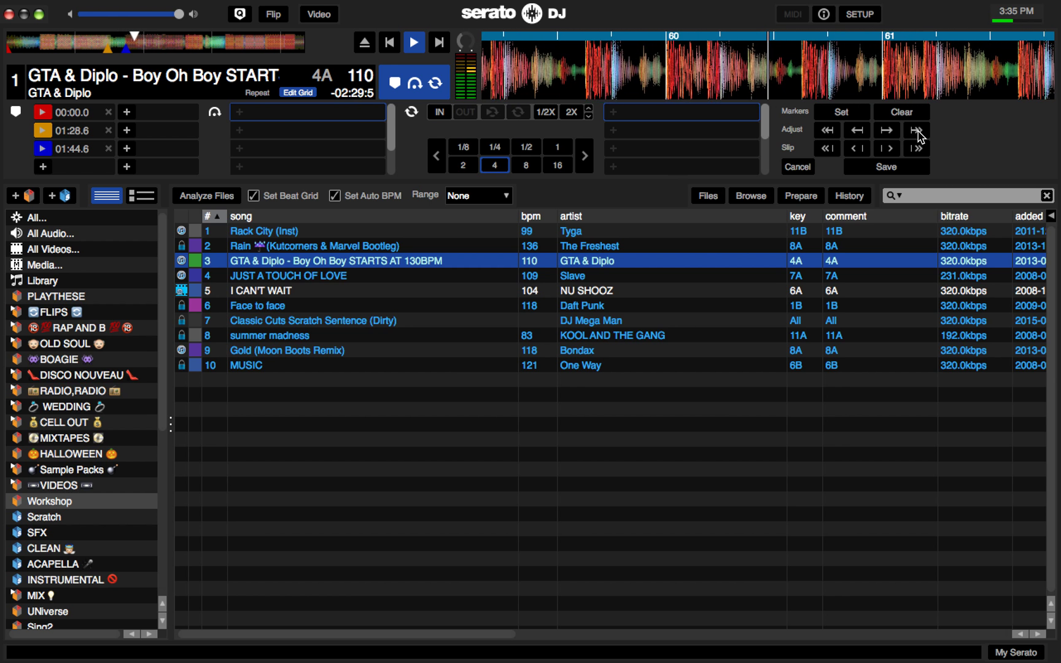
Spot-check the 110 BPM grid from the third cue point to the track's end, and save the beat grid
key(3)
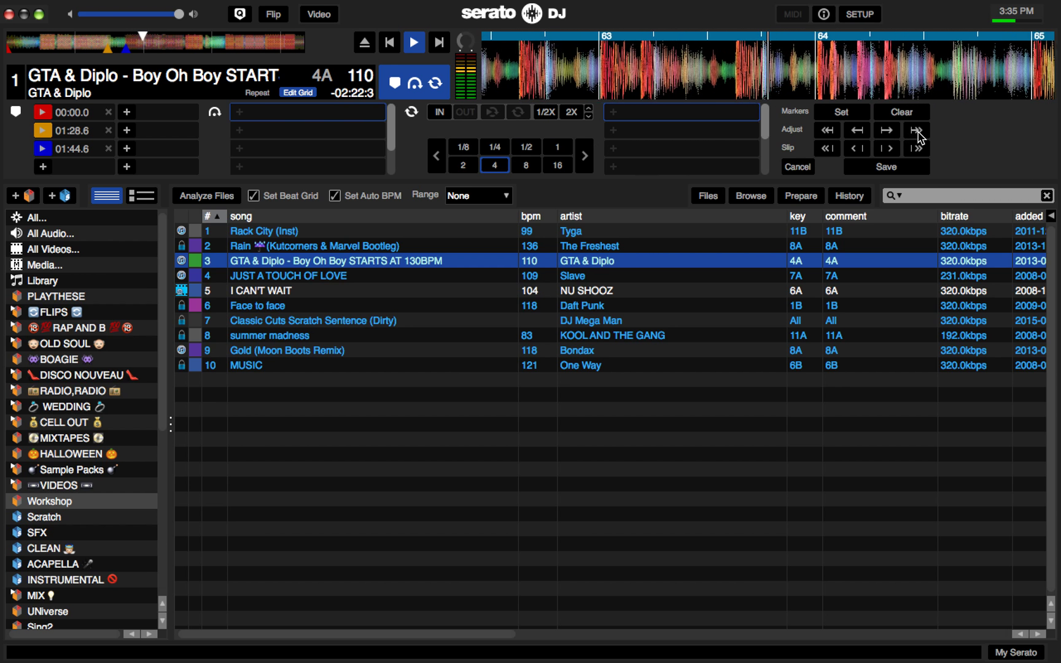
click(192, 47)
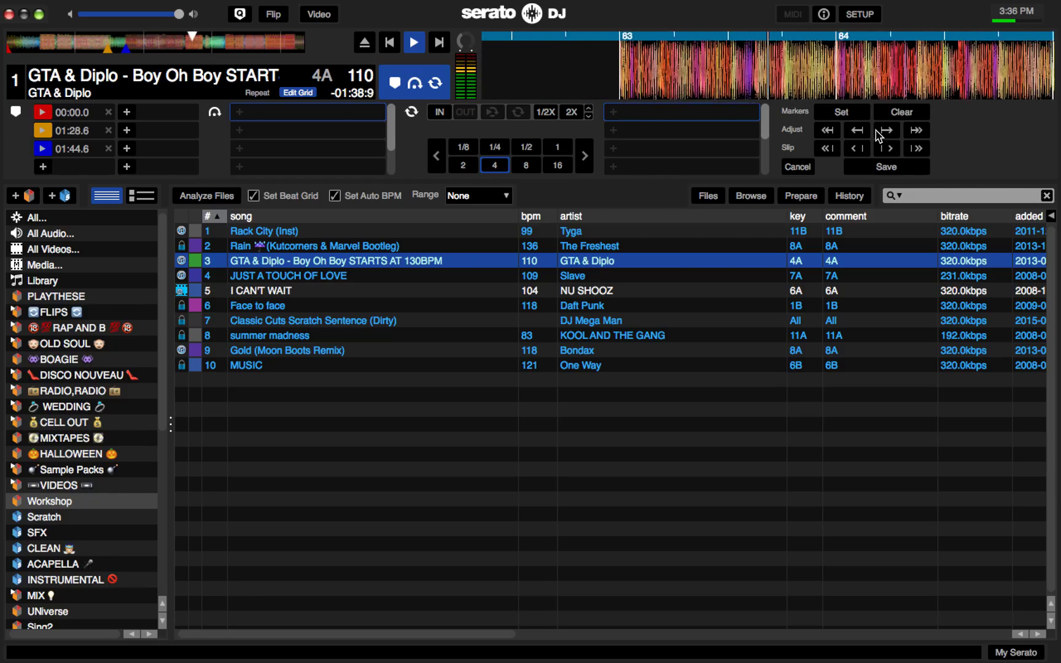
click(260, 46)
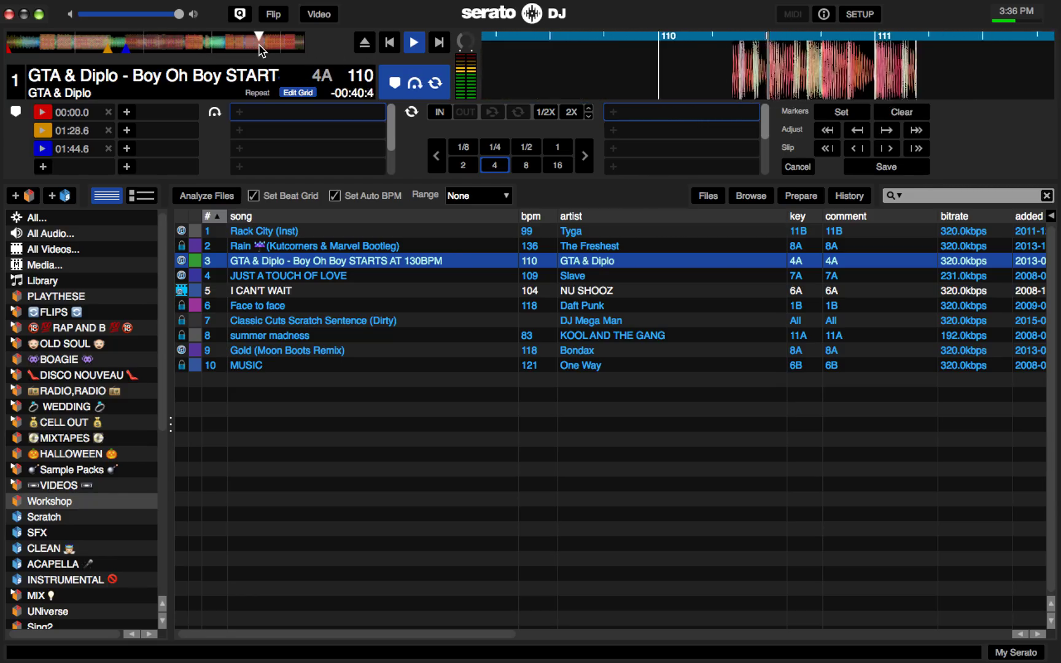
click(281, 47)
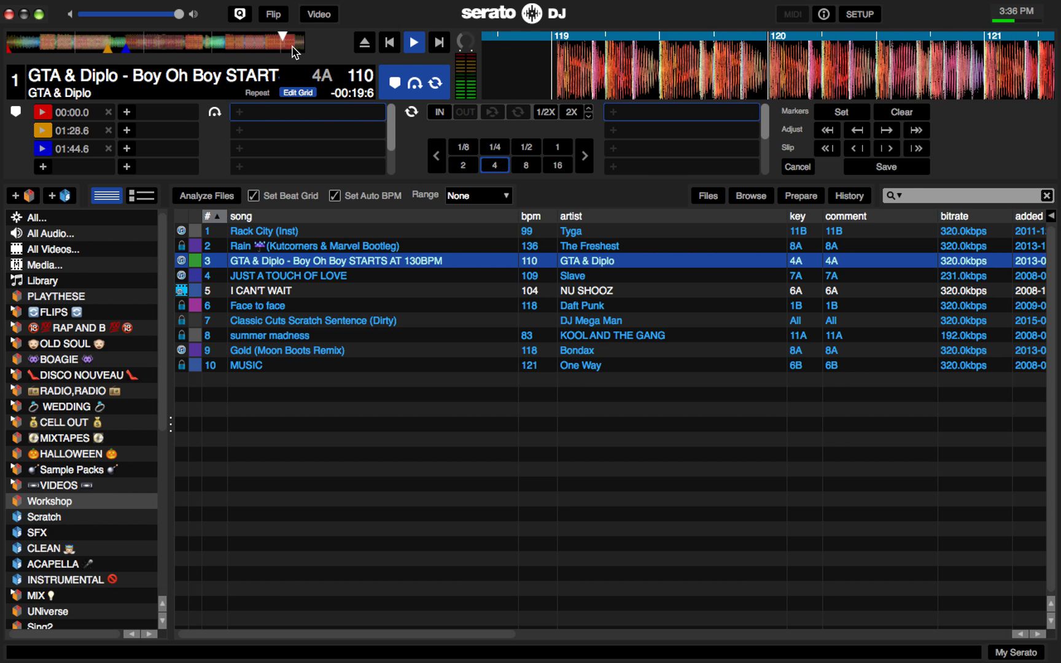
click(288, 44)
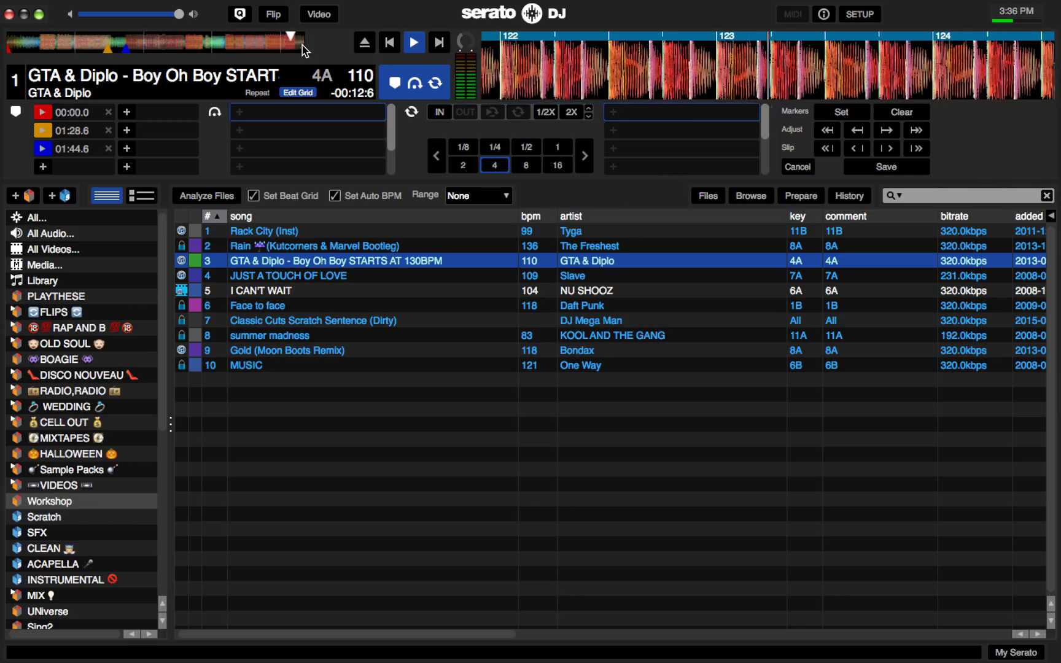
key(space)
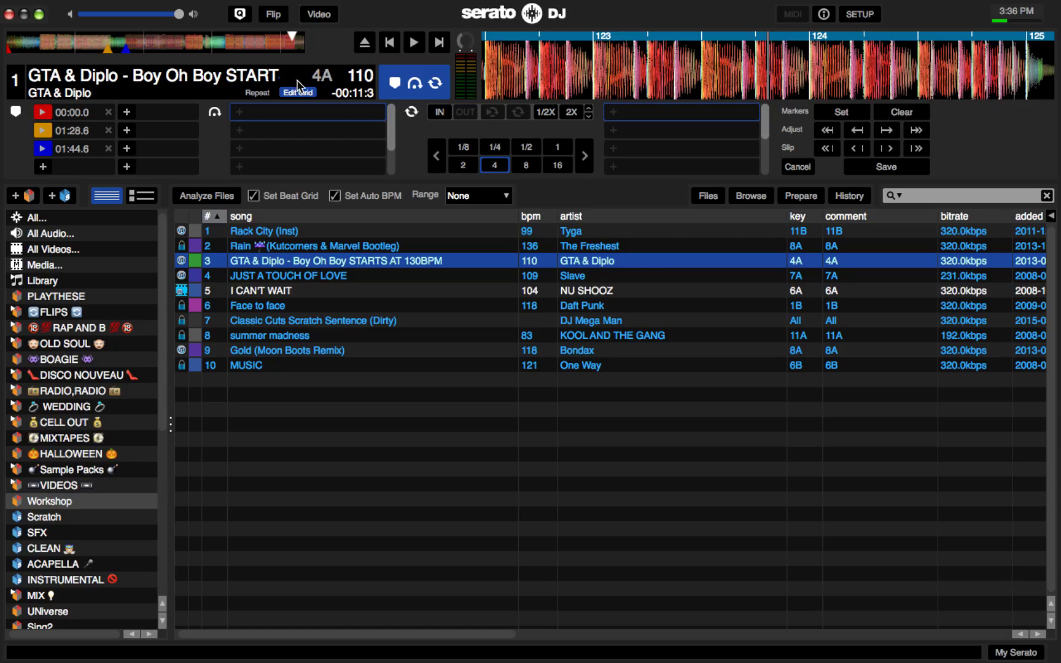
key(space)
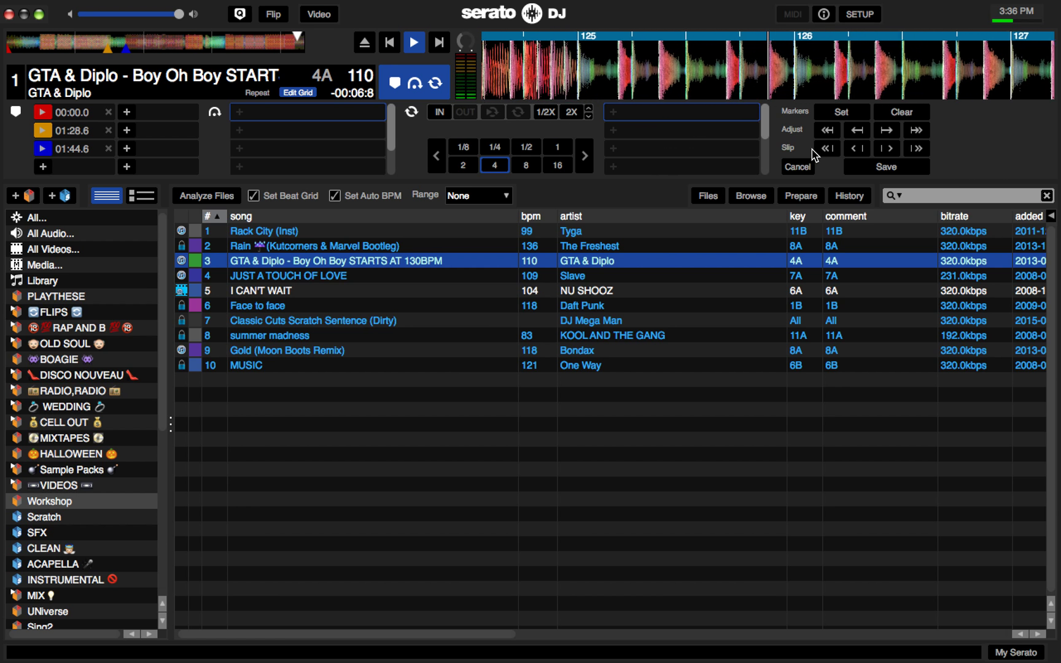
click(886, 169)
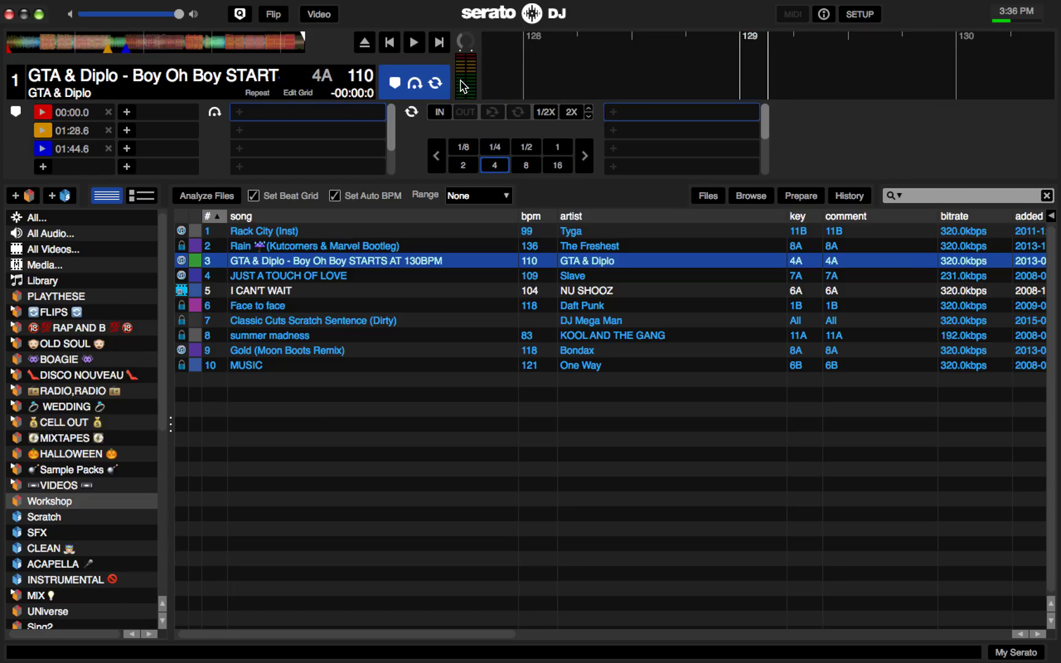
Replay the saved grid from the first cue point and through the start of the tempo transition near bar 51
key(1)
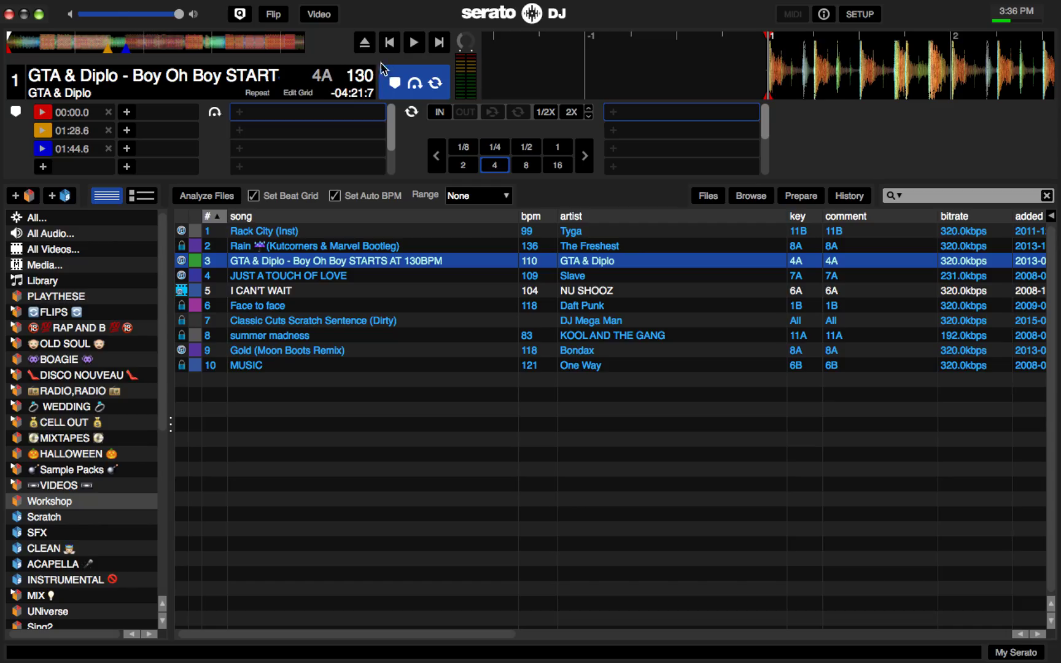
key(space)
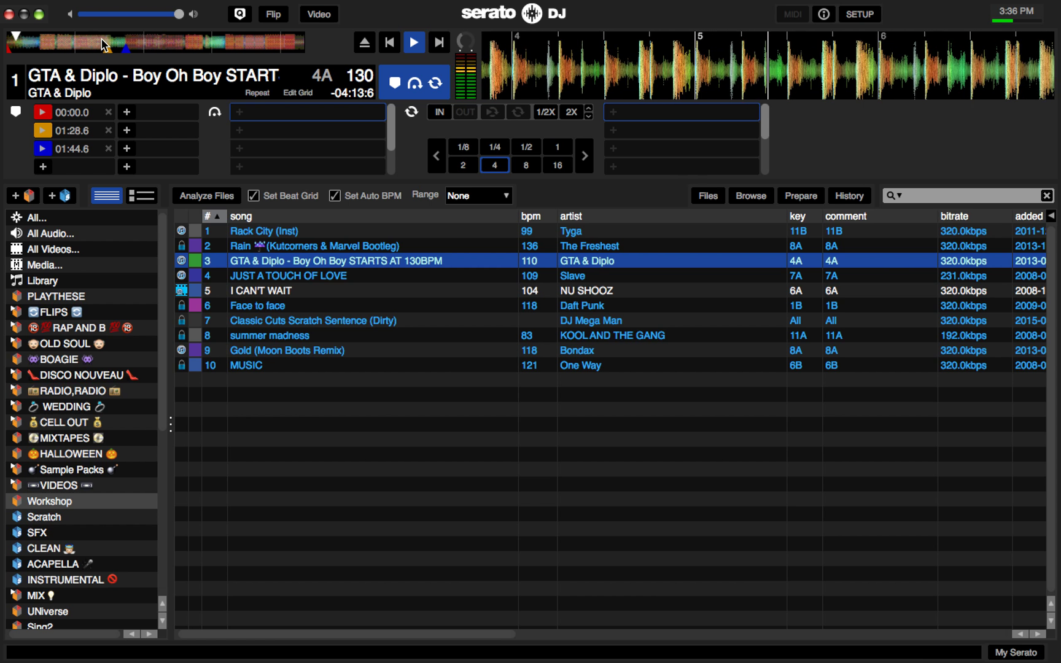
click(102, 43)
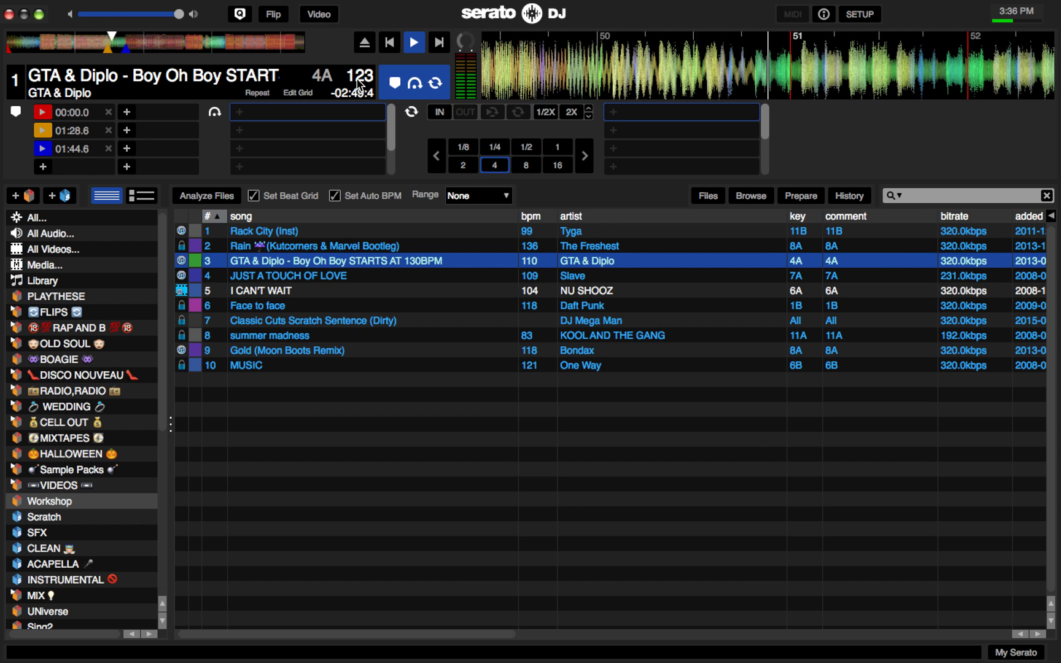
drag(670, 69, 826, 90)
Reopen beat grid editing, clear the misplaced downbeat marker at bar 51, replay from the second cue point, and leave editing
click(297, 93)
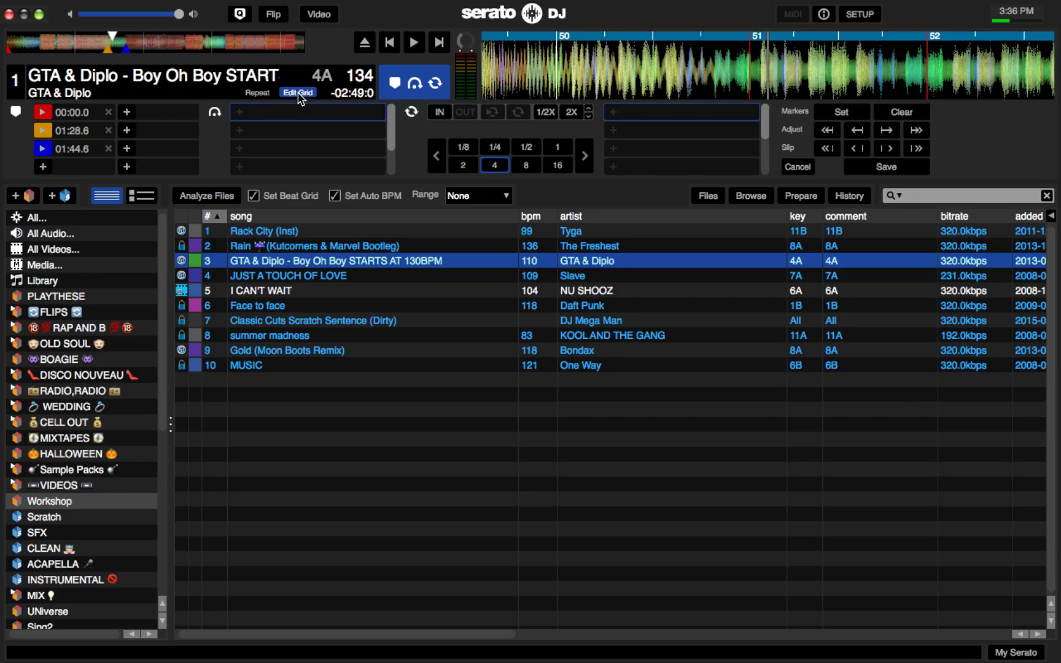
drag(853, 86, 880, 81)
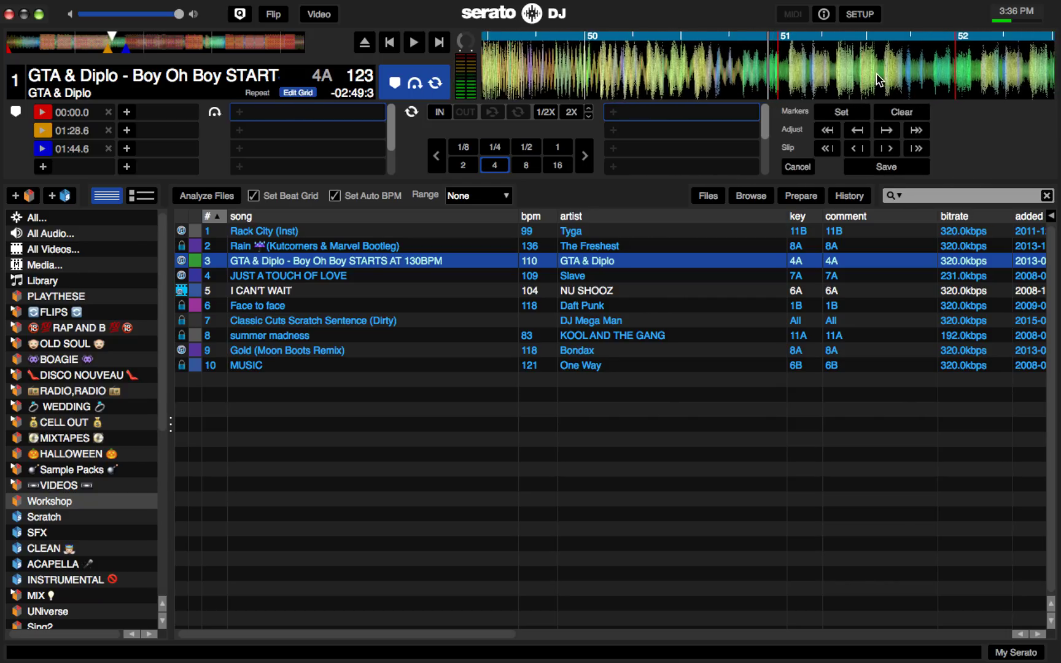
click(905, 114)
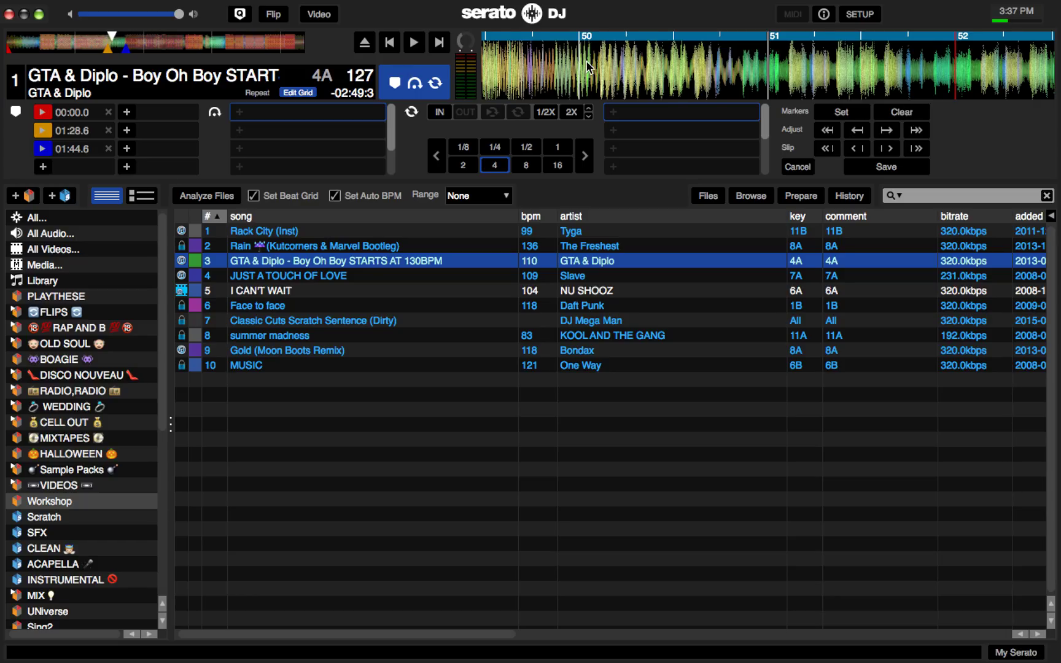
key(2)
key(space)
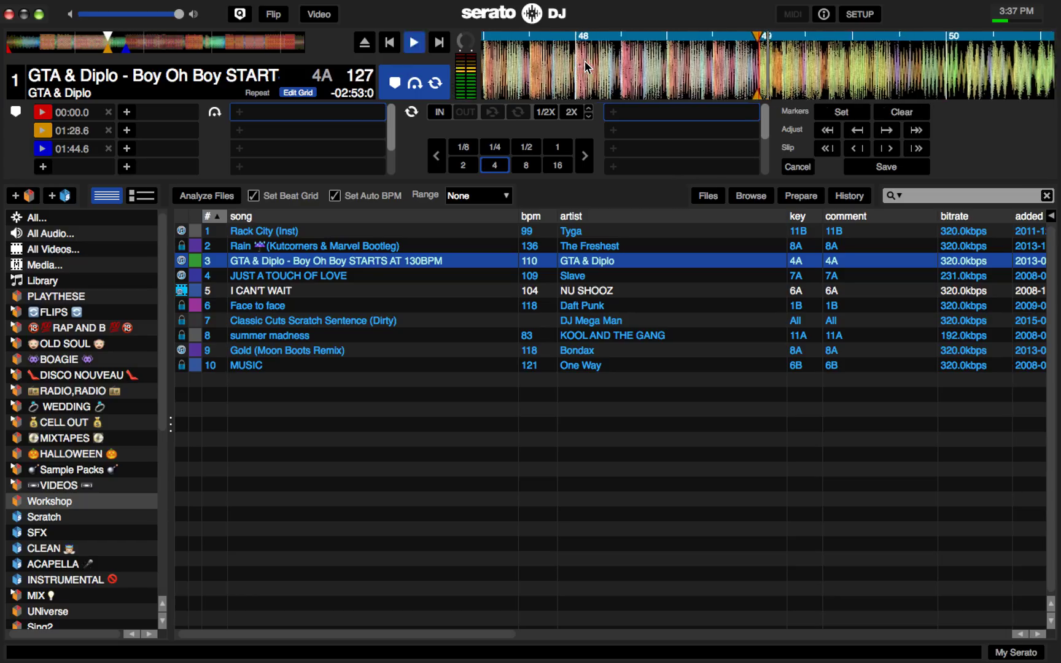
key(Escape)
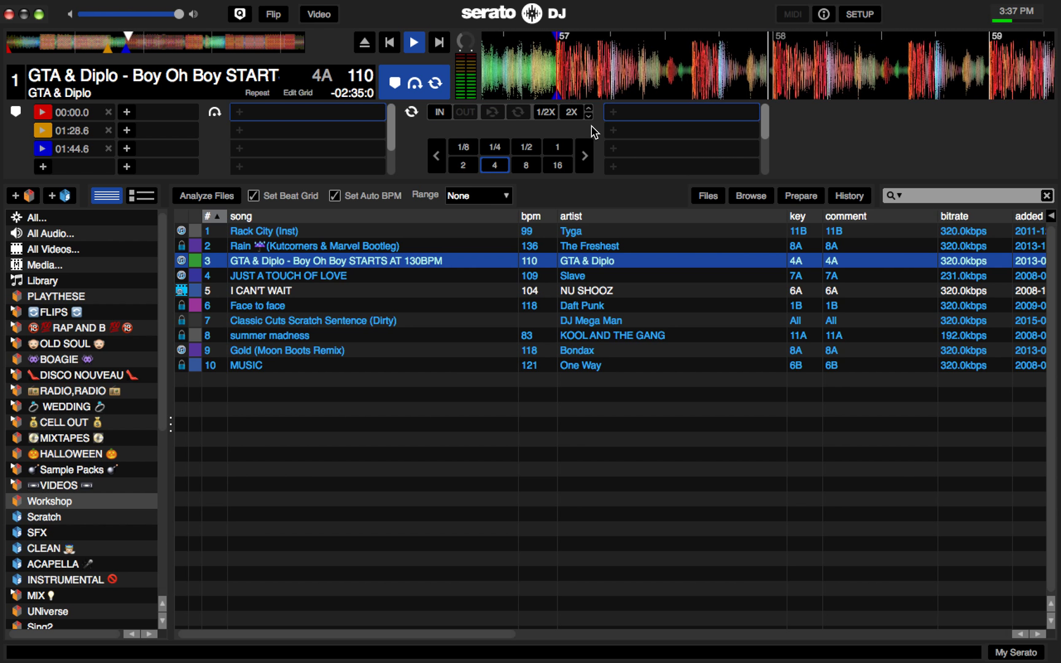
Replay the beat grid around the bar 57 tempo change from the third cue point, and pause playback
key(minus)
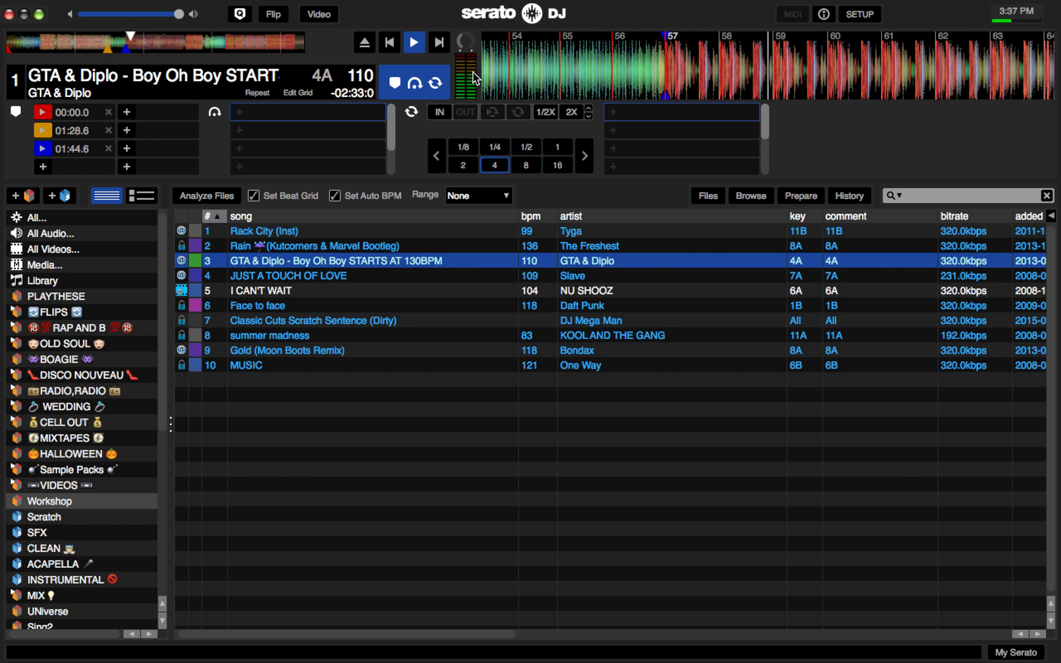
key(3)
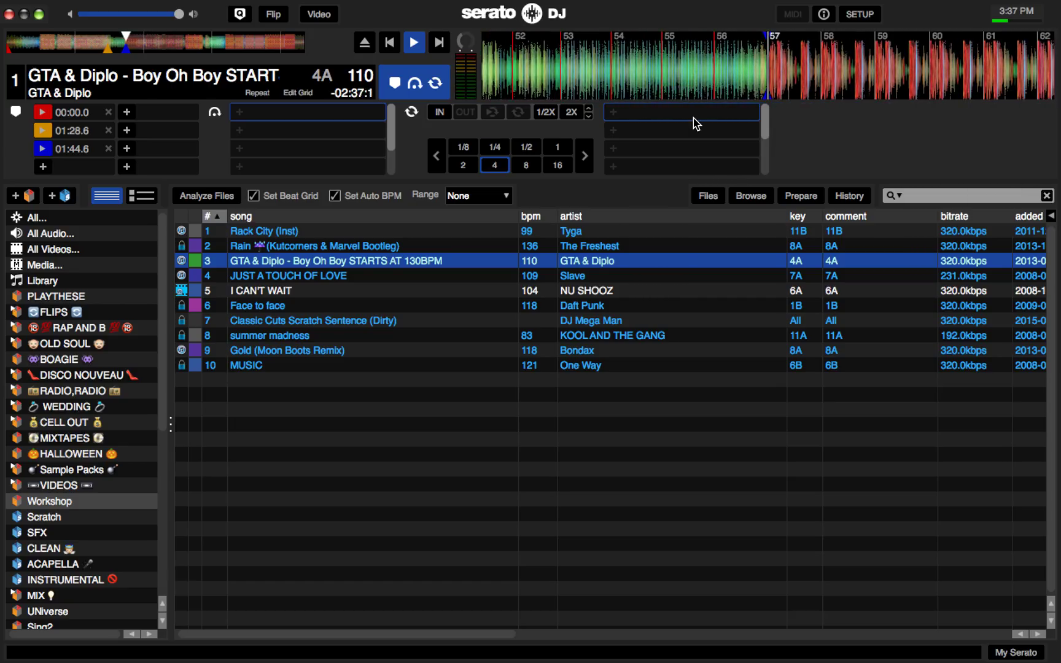
key(space)
Eject Boy Oh Boy from the deck and lock the track in the library to protect its beat grid
click(364, 44)
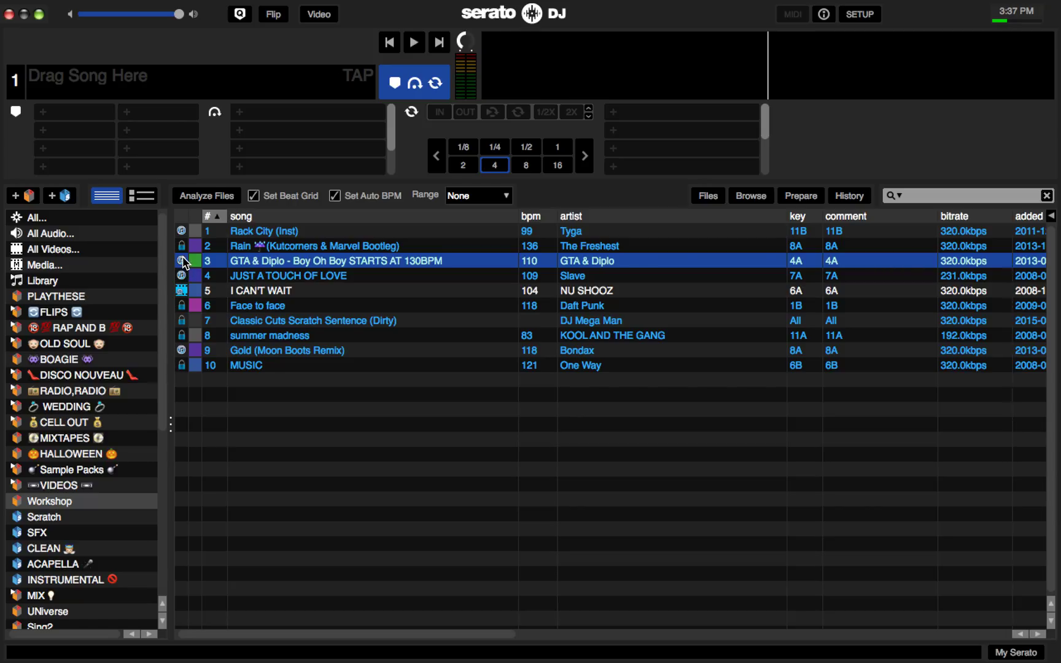
click(183, 261)
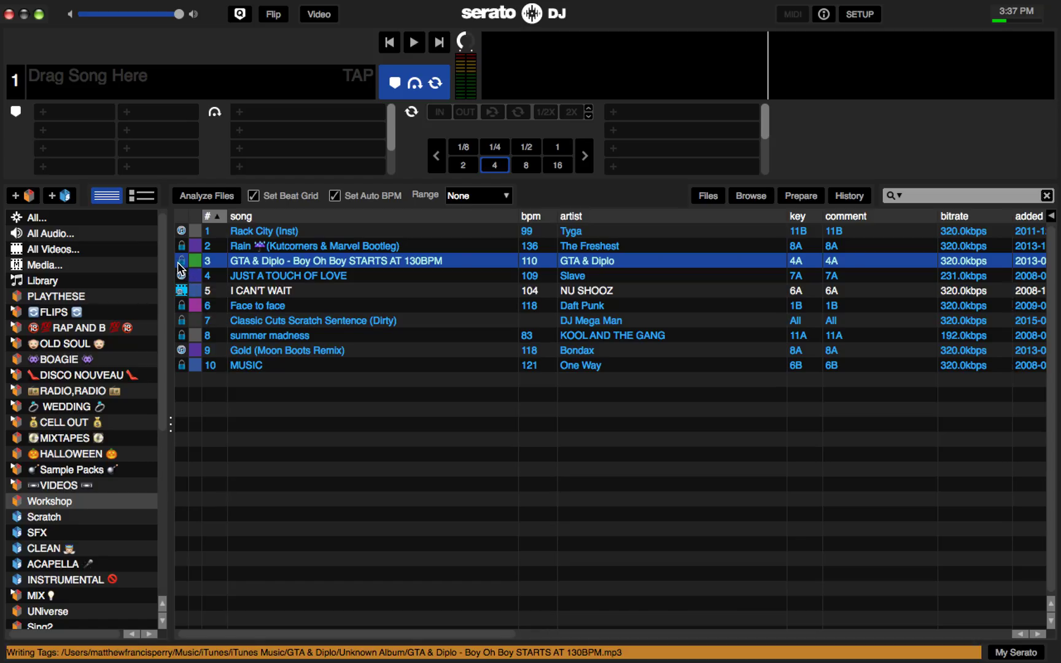
drag(264, 264, 205, 196)
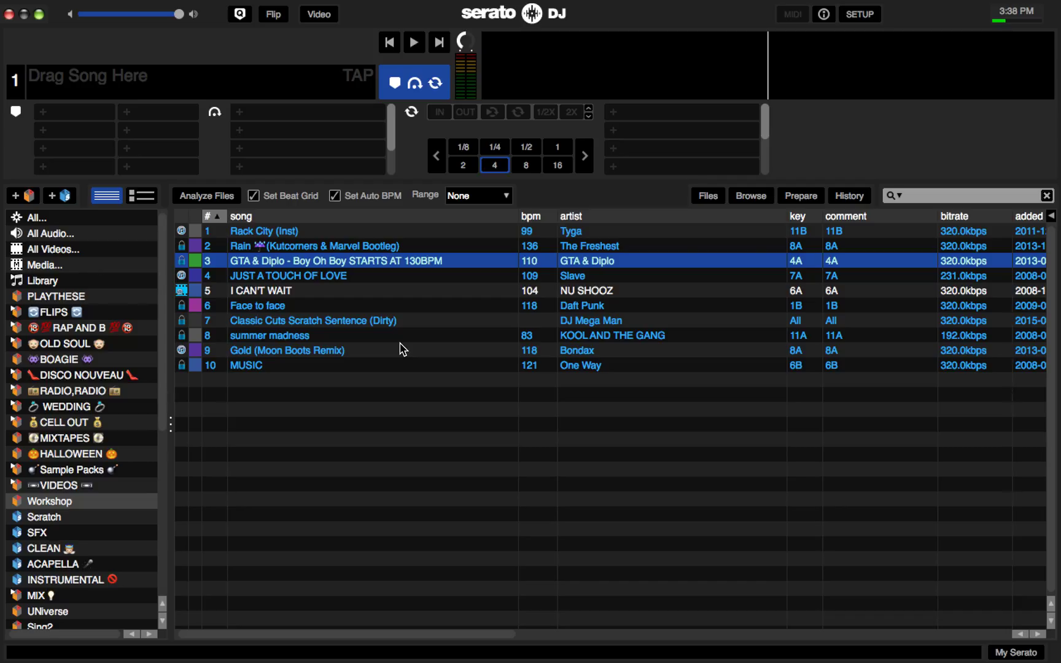
key(super+Tab)
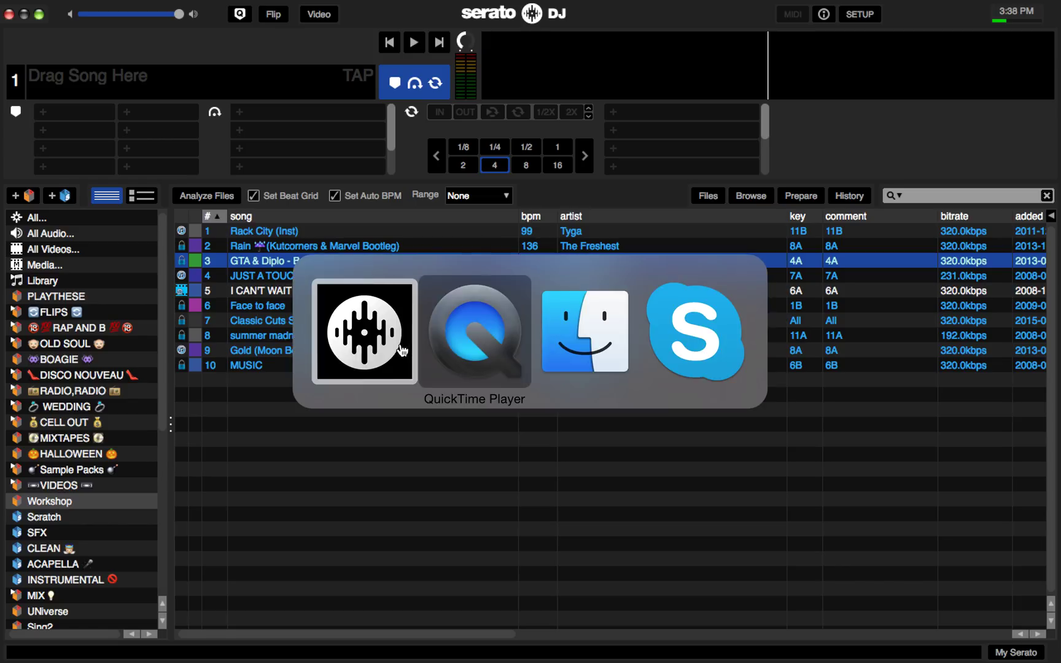